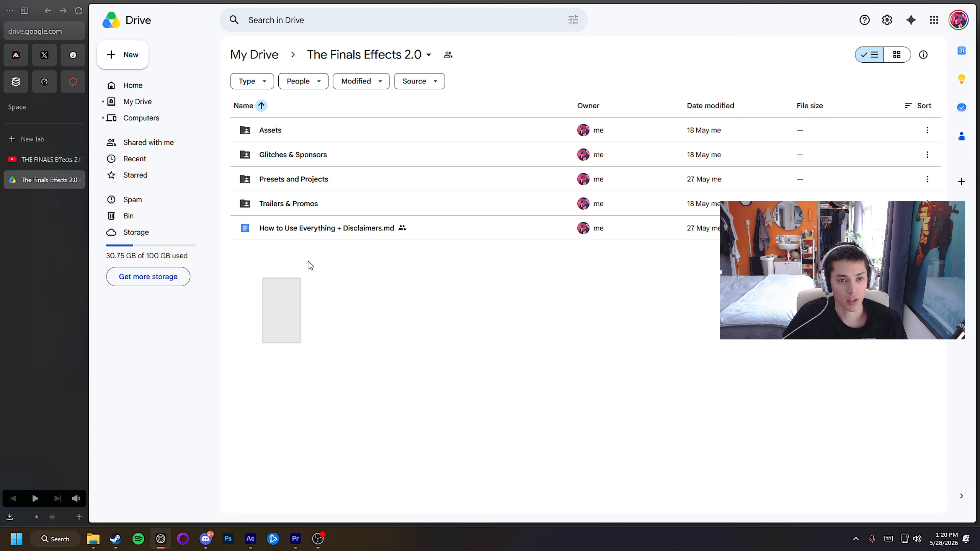
Show the THE FINALS Effects 2.0 video's full description with the Drive link on YouTube, and return to the Drive folder.
click(33, 161)
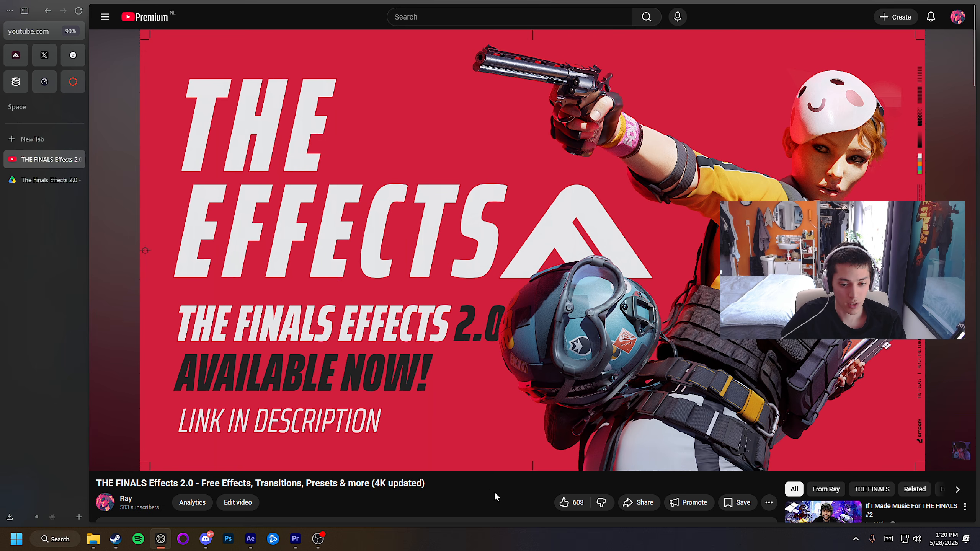
drag(442, 488, 97, 488)
click(180, 487)
scroll(179, 464, down, 5)
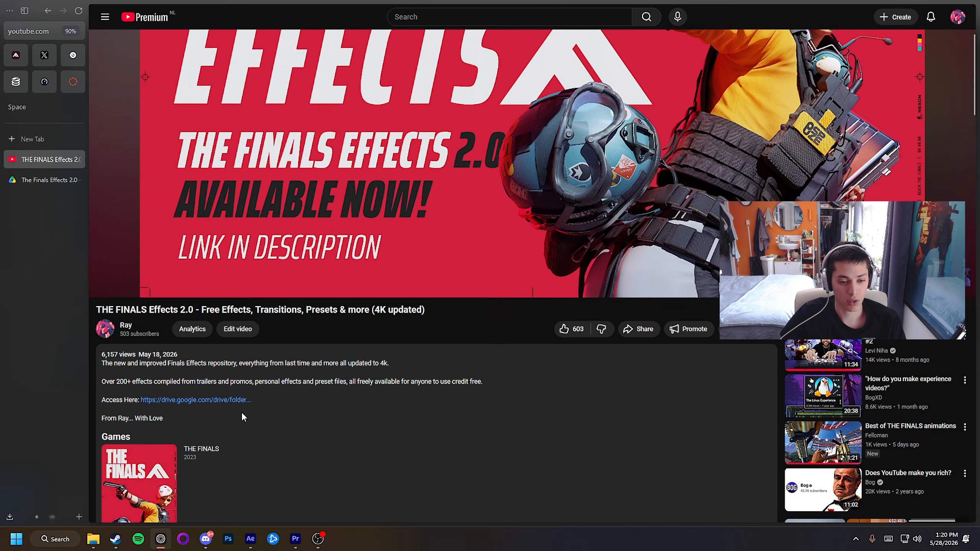
click(65, 181)
drag(320, 323, 399, 108)
click(404, 271)
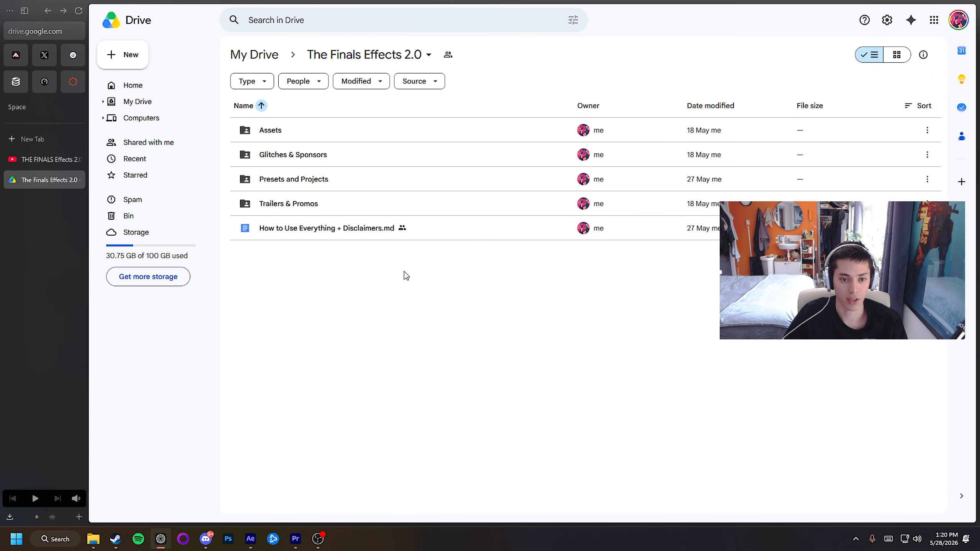
Open How to Use Everything + Disclaimers.md in Google Docs, skim its usage instructions, and close the document.
right_click(294, 227)
mouse_move(308, 240)
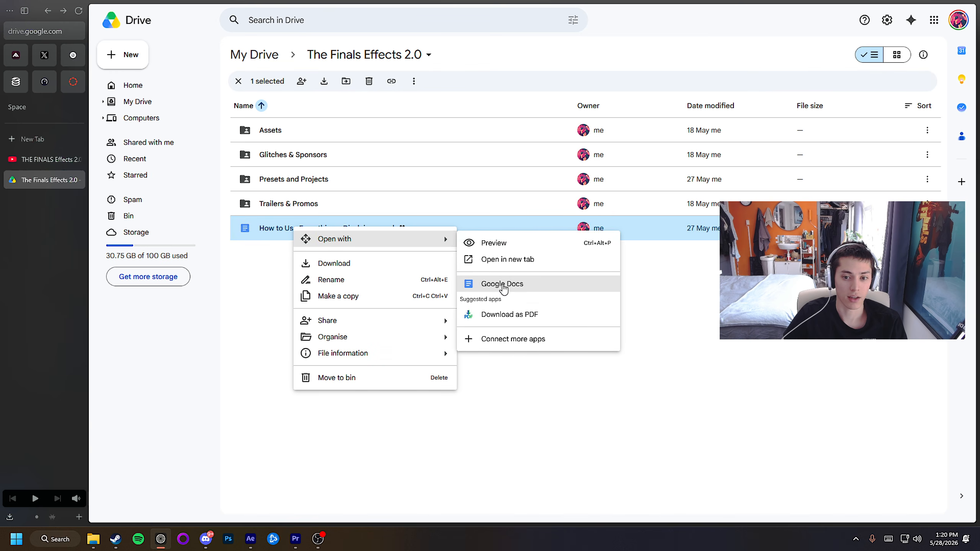
click(501, 284)
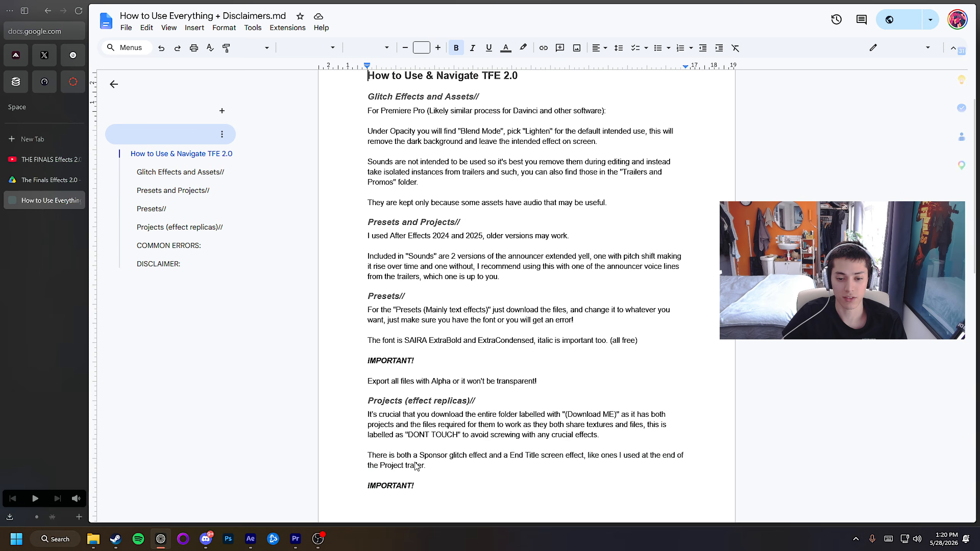
scroll(467, 356, down, 7)
scroll(467, 356, up, 8)
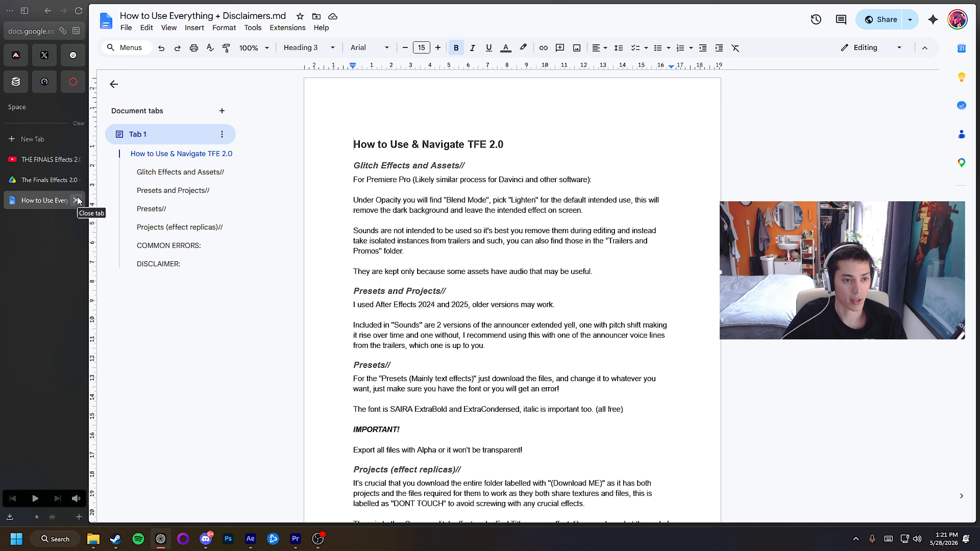
click(78, 200)
click(446, 270)
drag(340, 332, 341, 124)
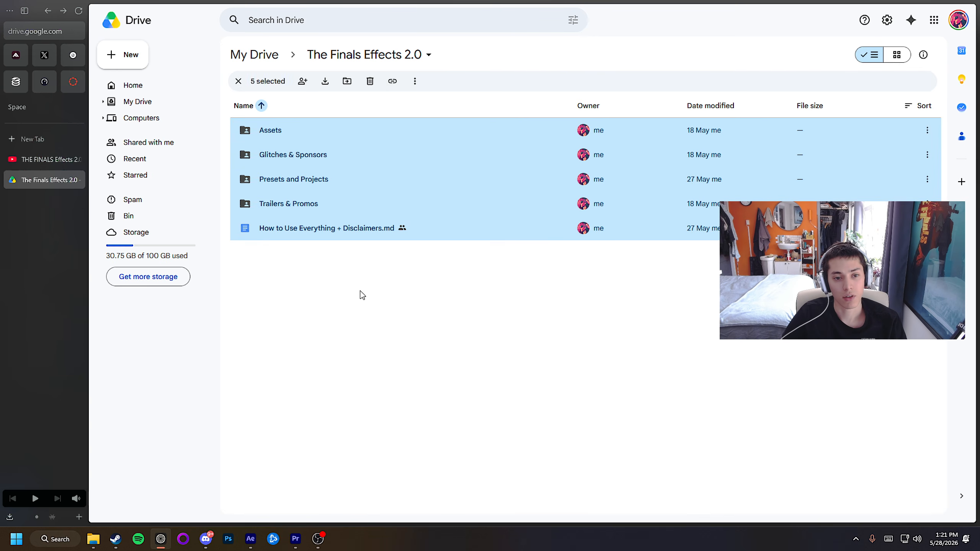
click(362, 296)
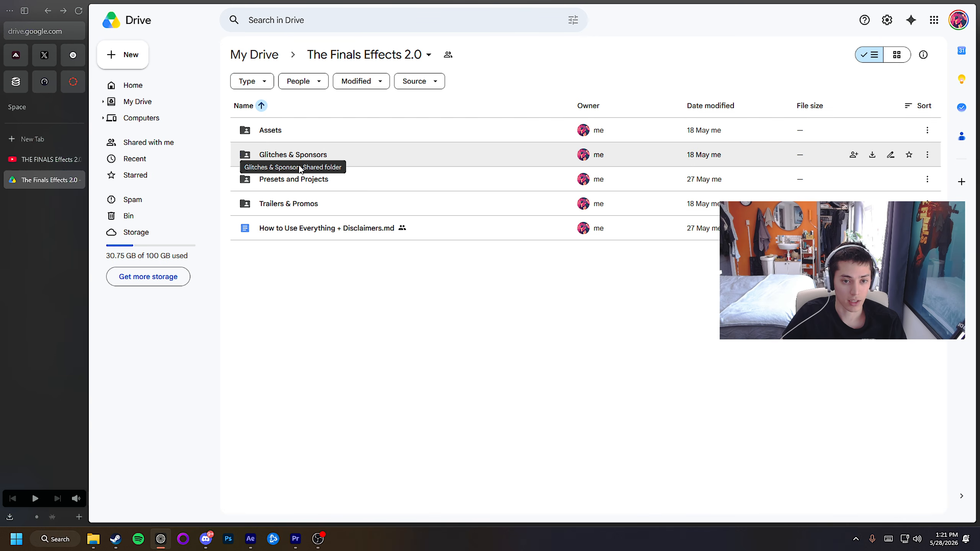
Switch to Premiere Pro, bring up the File Explorer window with the downloaded transitions, and open the Basic Transitions folder.
mouse_move(300, 542)
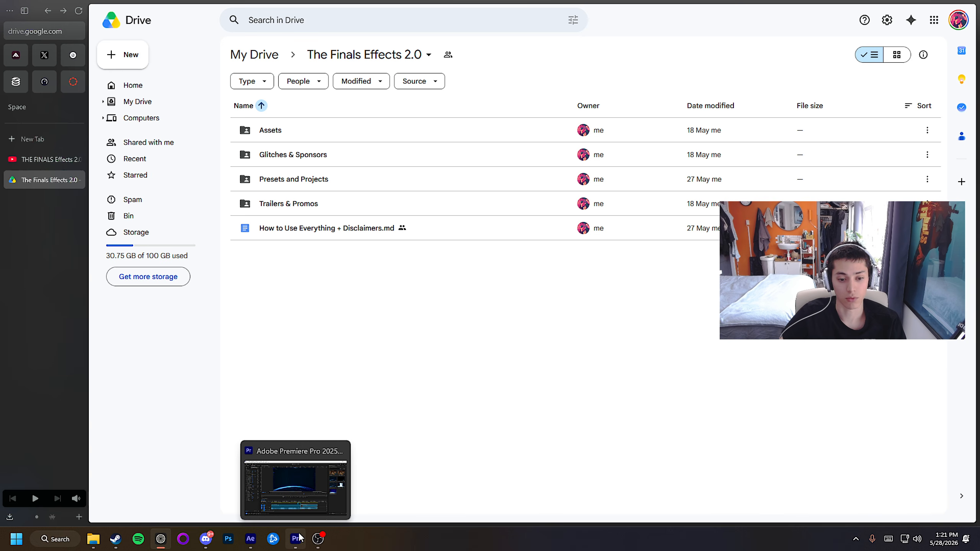
click(297, 539)
mouse_move(94, 539)
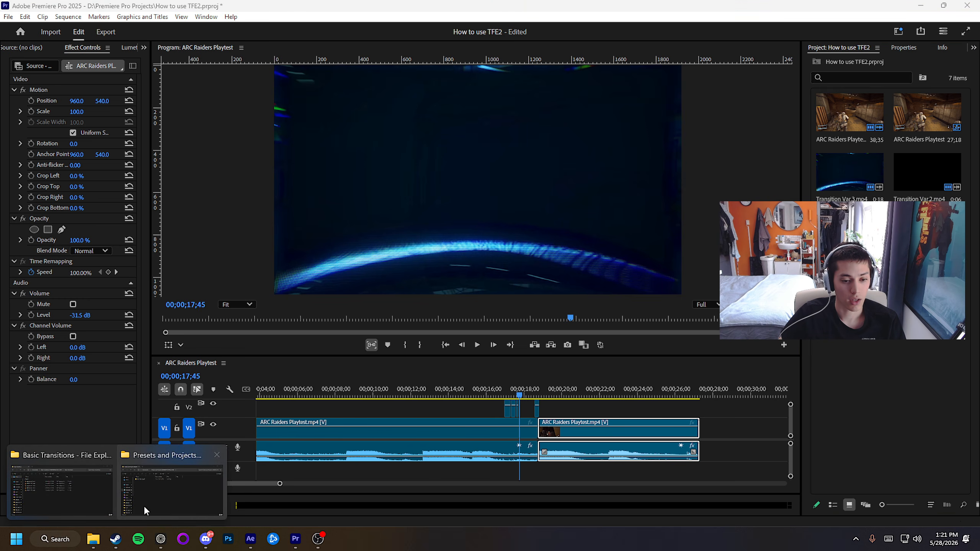
click(73, 486)
drag(357, 440, 308, 254)
click(326, 338)
click(162, 189)
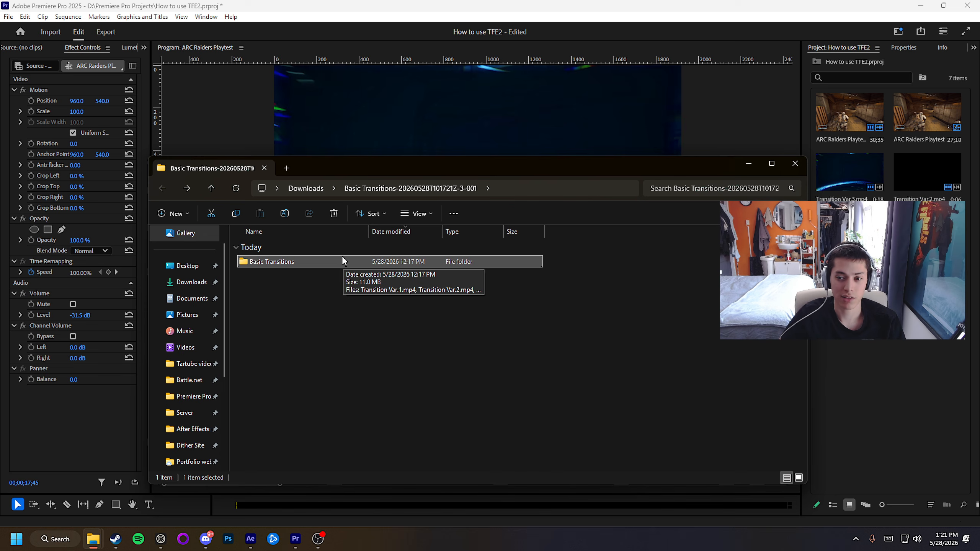
click(360, 297)
click(320, 262)
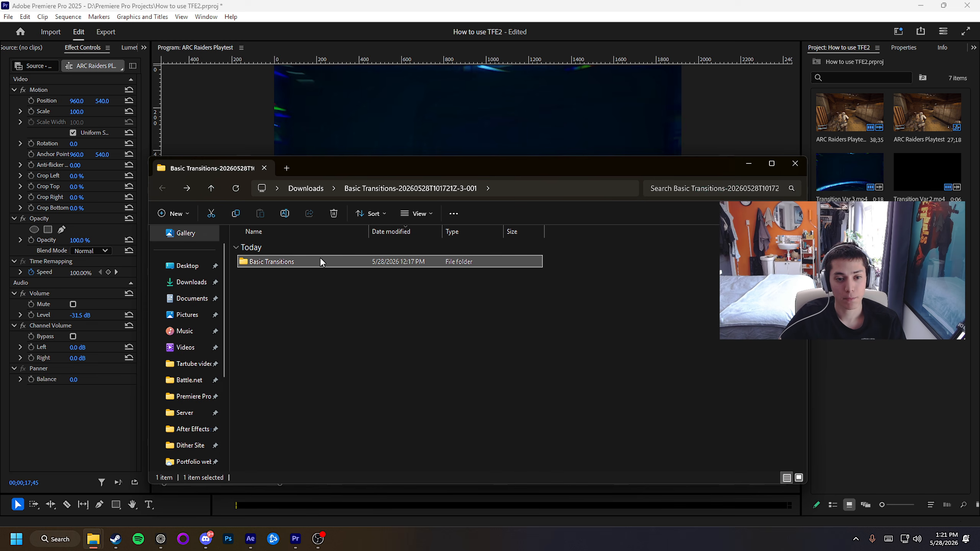
double_click(297, 263)
Look over the transition video files in the Basic Transitions folder and return to Premiere Pro's project bin.
key(ctrl+a)
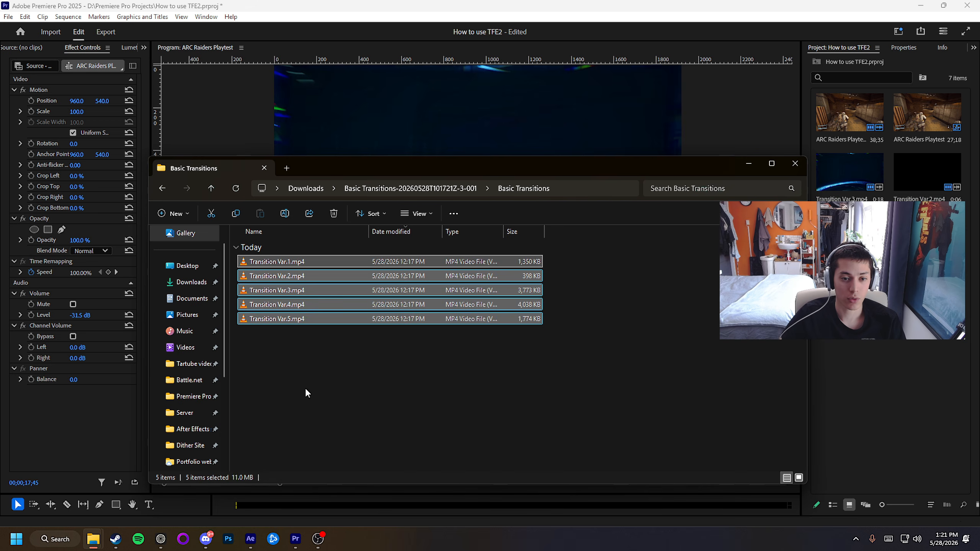
drag(282, 385, 301, 262)
click(273, 366)
drag(273, 365, 339, 275)
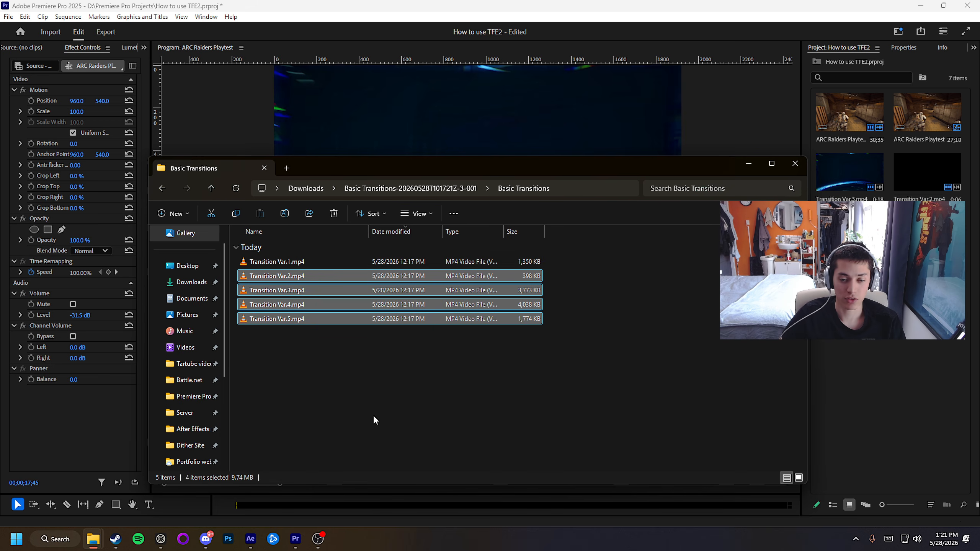
click(374, 416)
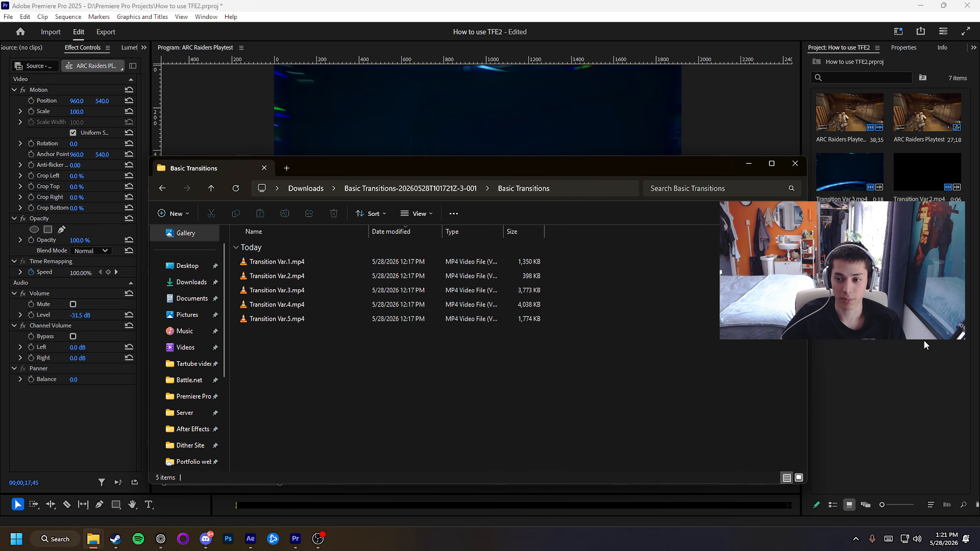
click(864, 375)
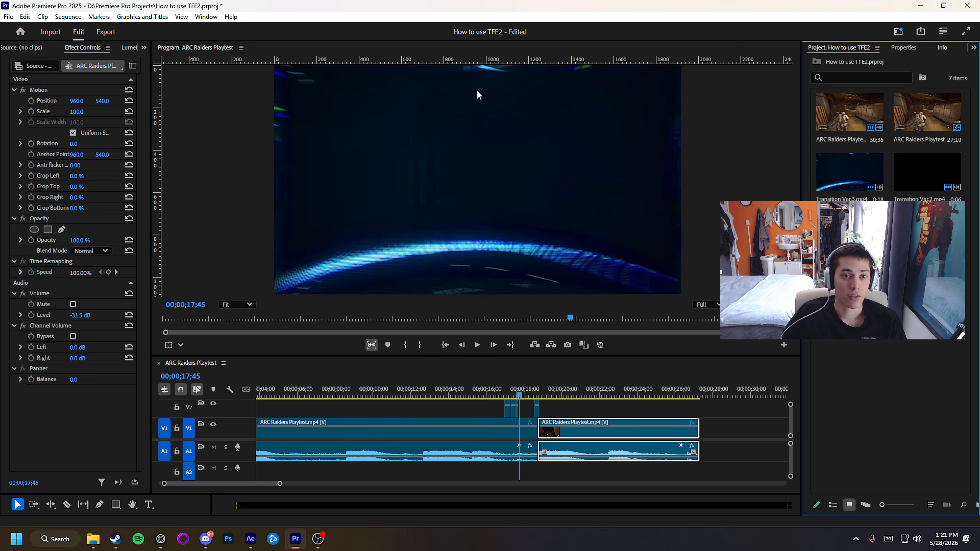
click(198, 17)
mouse_move(262, 29)
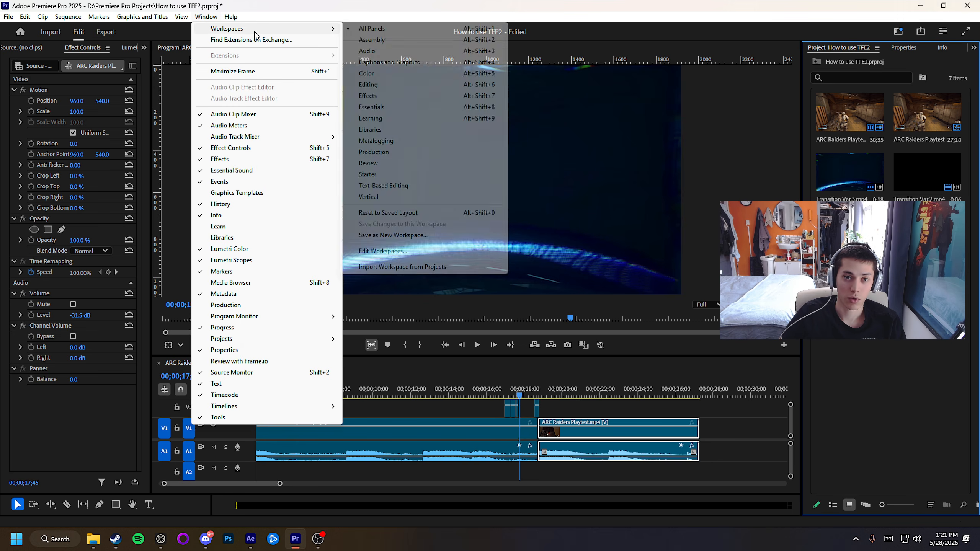
click(892, 372)
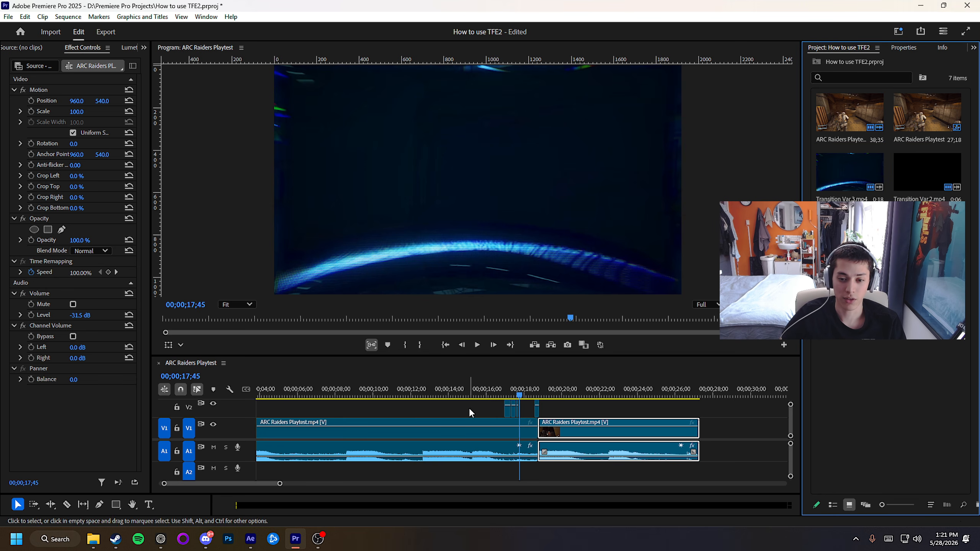
Delete all existing transition clips on track V2 above the ARC Raiders Playtest footage.
click(487, 389)
mouse_move(488, 387)
mouse_down()
mouse_move(531, 384)
mouse_move(516, 386)
mouse_move(534, 394)
mouse_move(494, 398)
mouse_up()
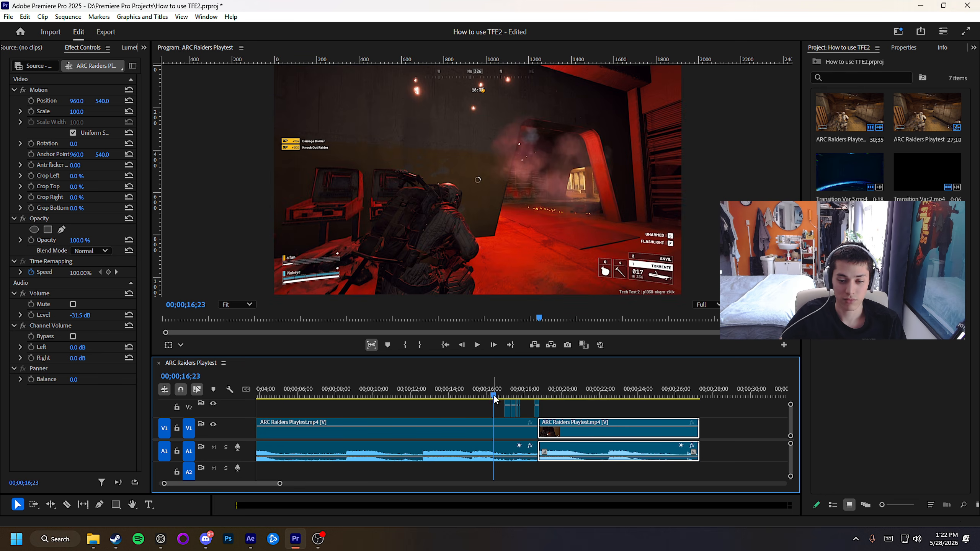
drag(565, 410, 487, 405)
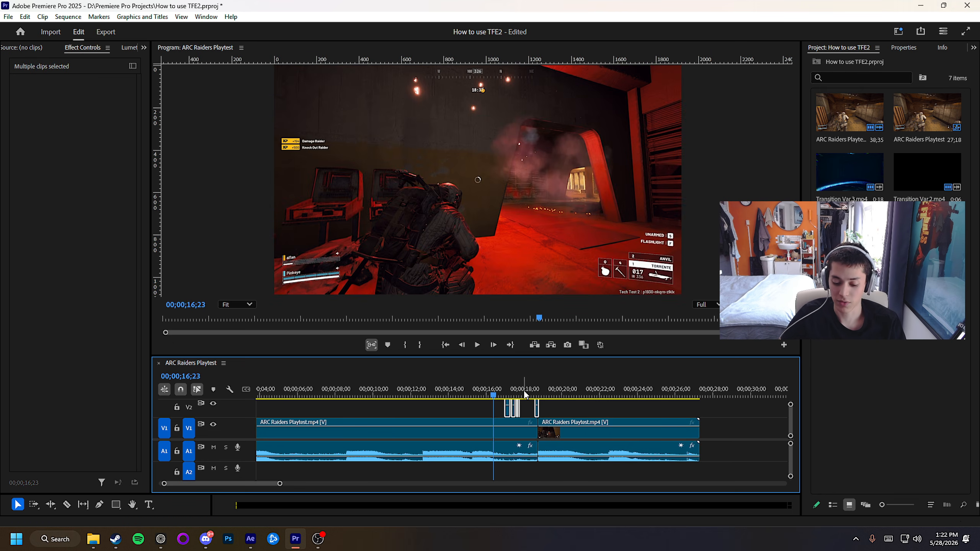
key(Delete)
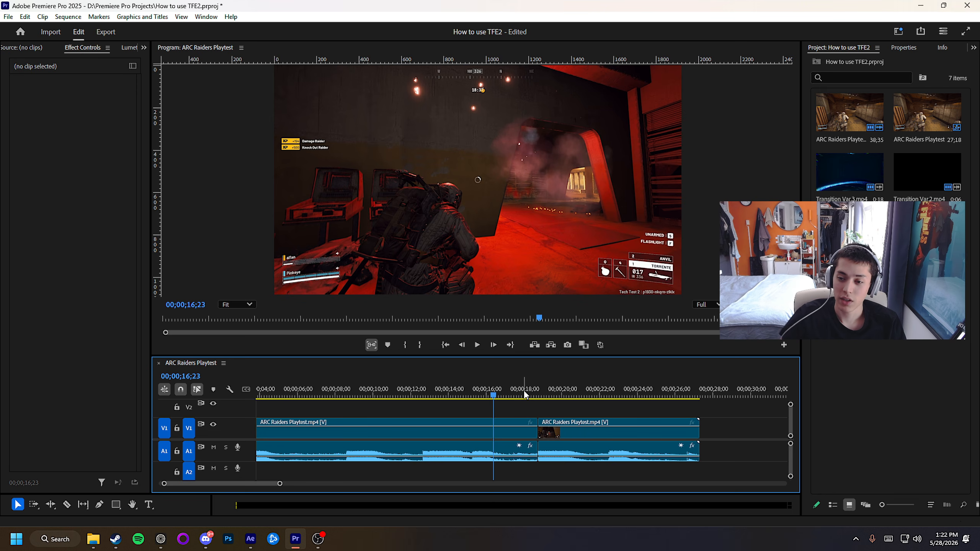
click(853, 365)
drag(832, 390, 908, 182)
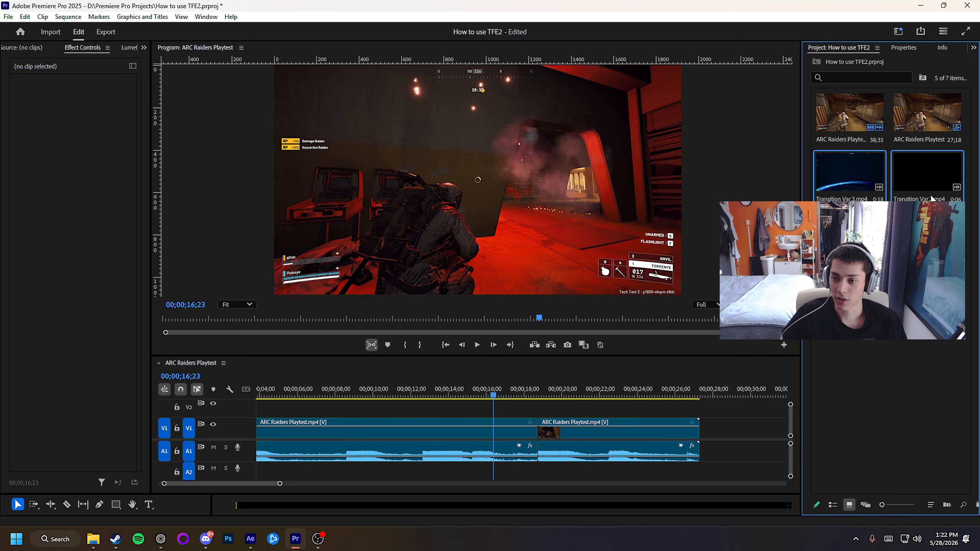
click(914, 399)
drag(836, 403, 913, 169)
click(922, 366)
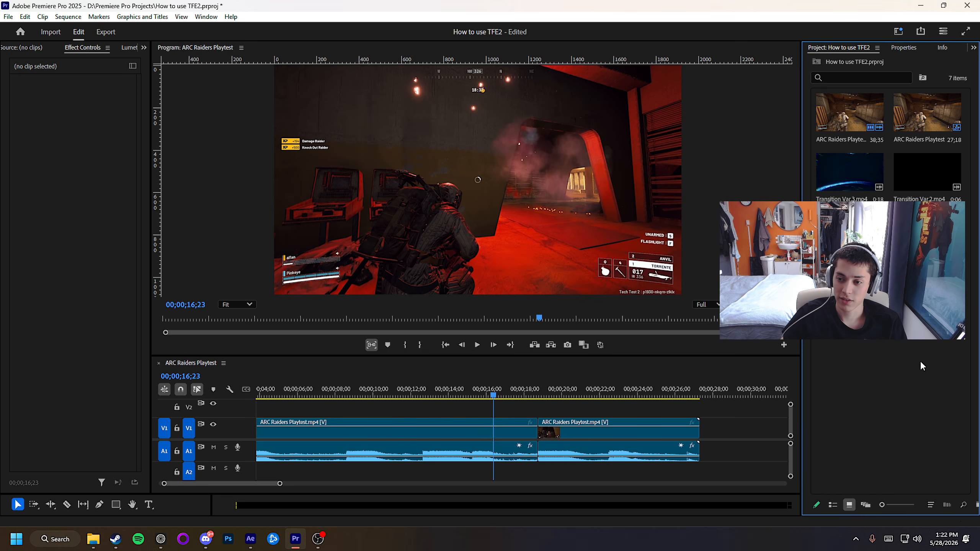
Place a transition clip on V2 at the cut between the two ARC Raiders Playtest clips and fit it to the frame.
drag(788, 361, 548, 400)
click(542, 394)
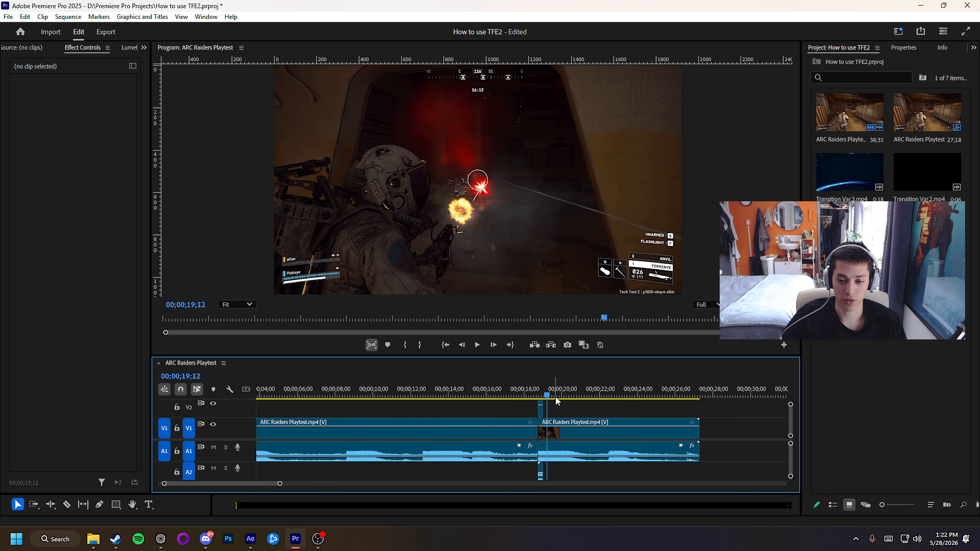
click(540, 409)
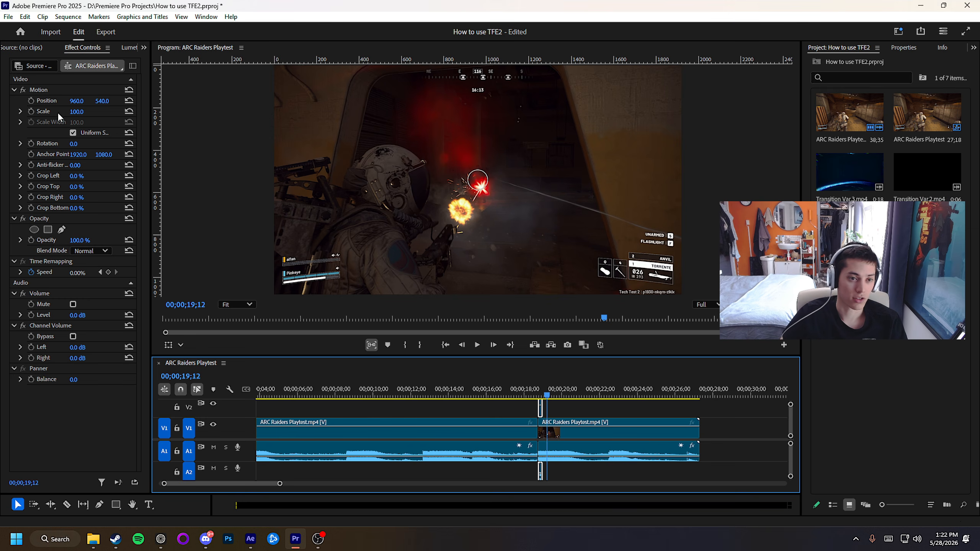
right_click(541, 410)
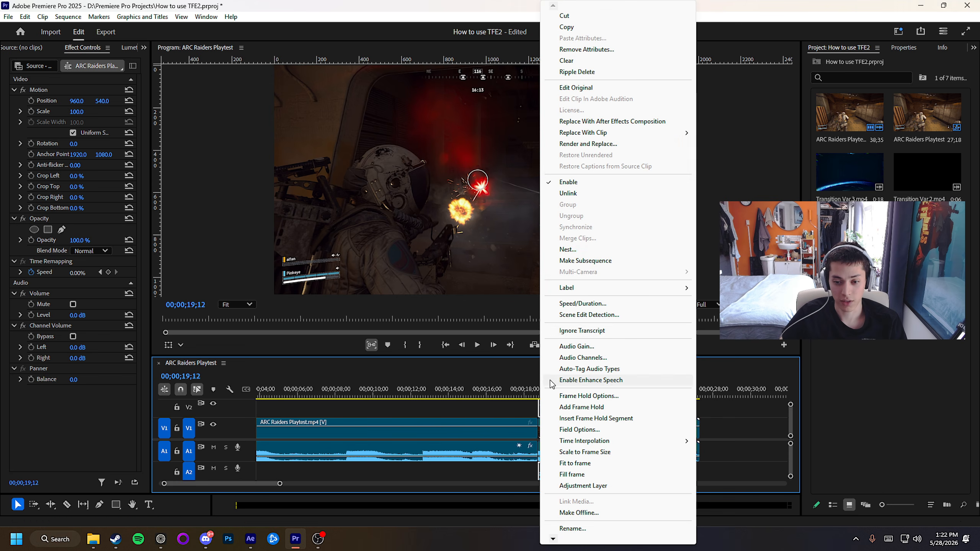
click(585, 468)
drag(547, 395, 547, 394)
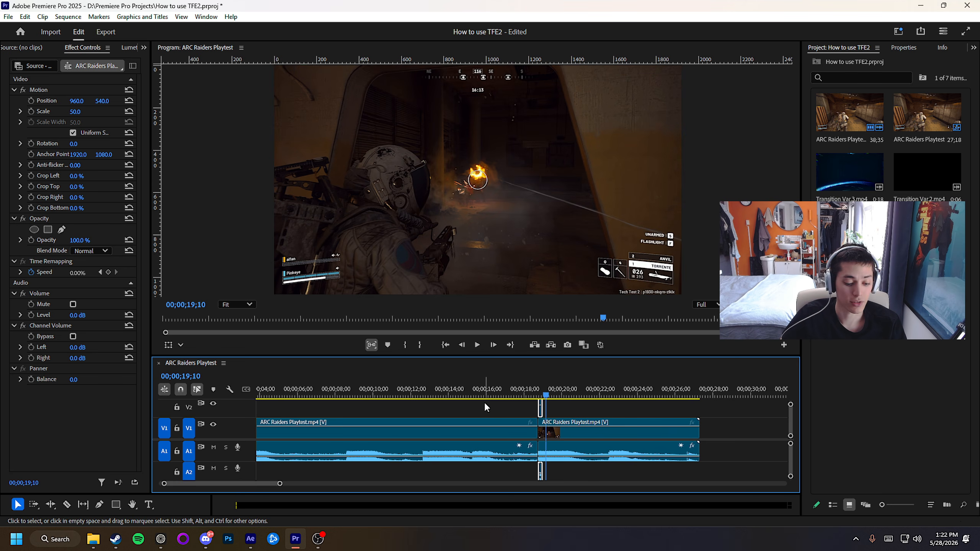
click(555, 406)
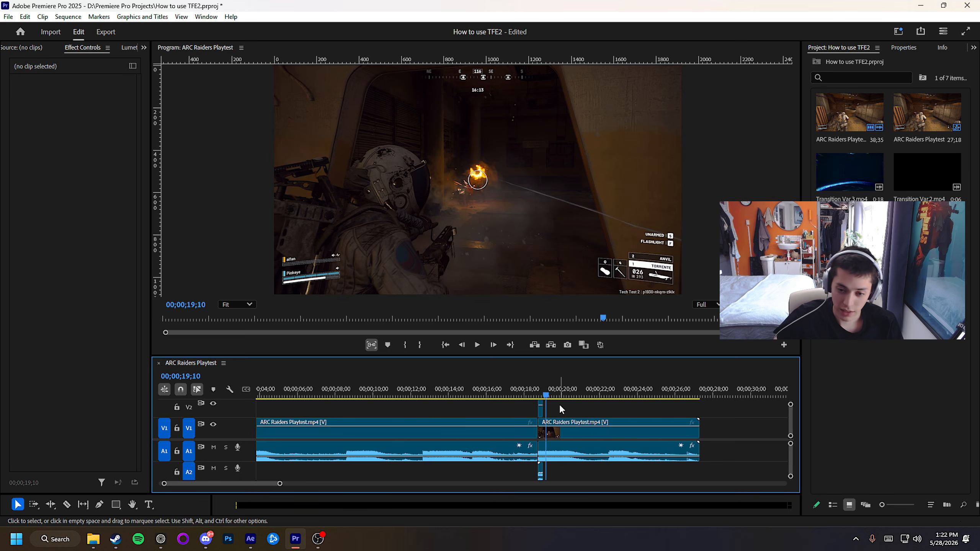
Unlink the transition clip's audio from its video and delete the audio on track A2.
click(541, 410)
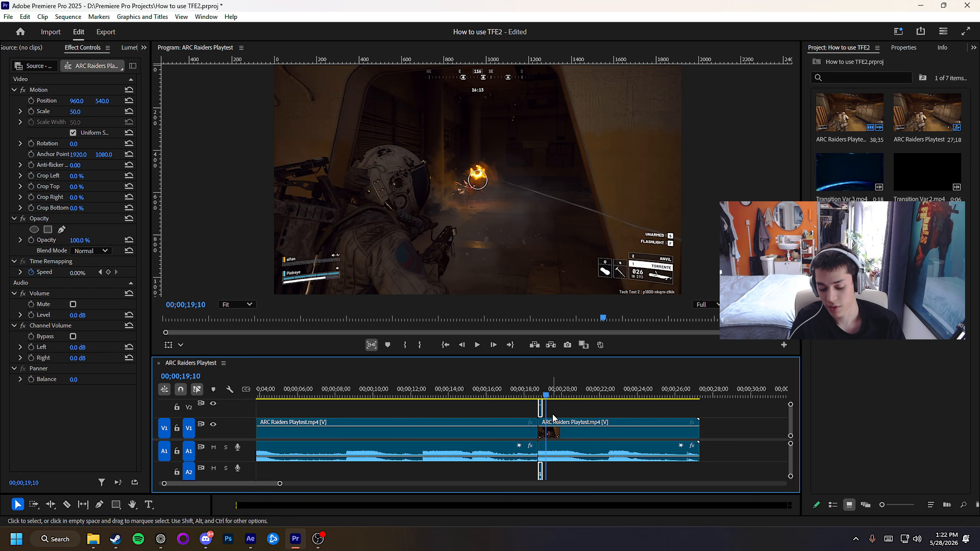
key(ctrl+l)
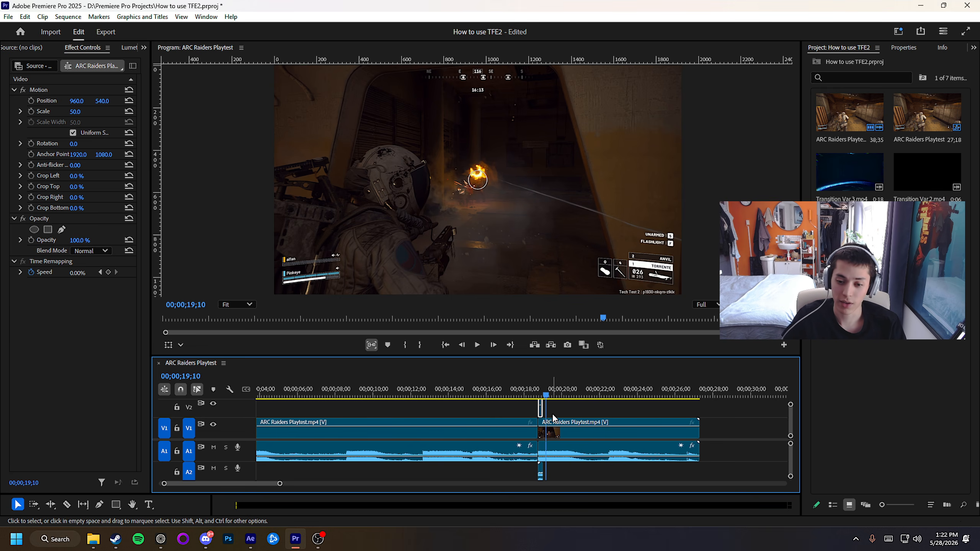
click(541, 477)
key(Delete)
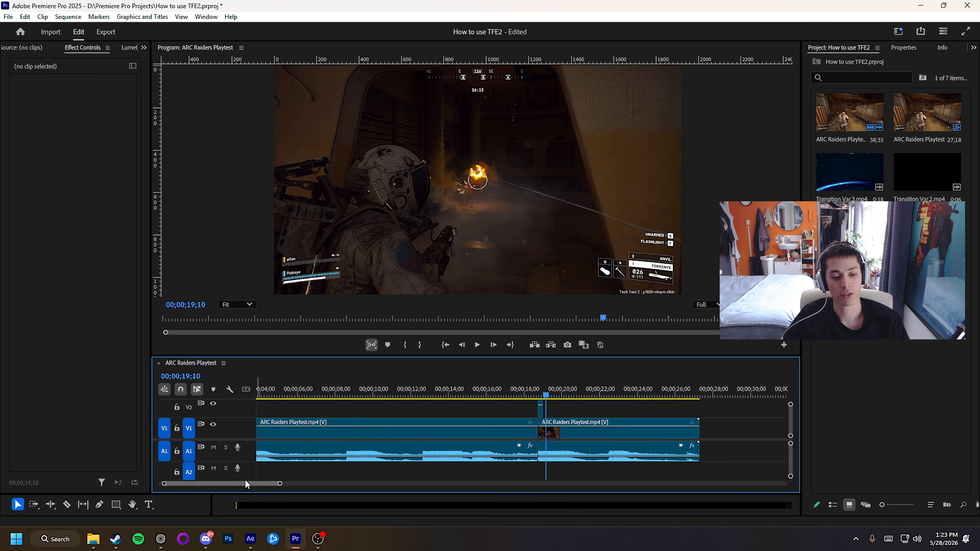
Shift the transition clip on V2 slightly earlier so it straddles the cut between the two gameplay clips.
click(160, 539)
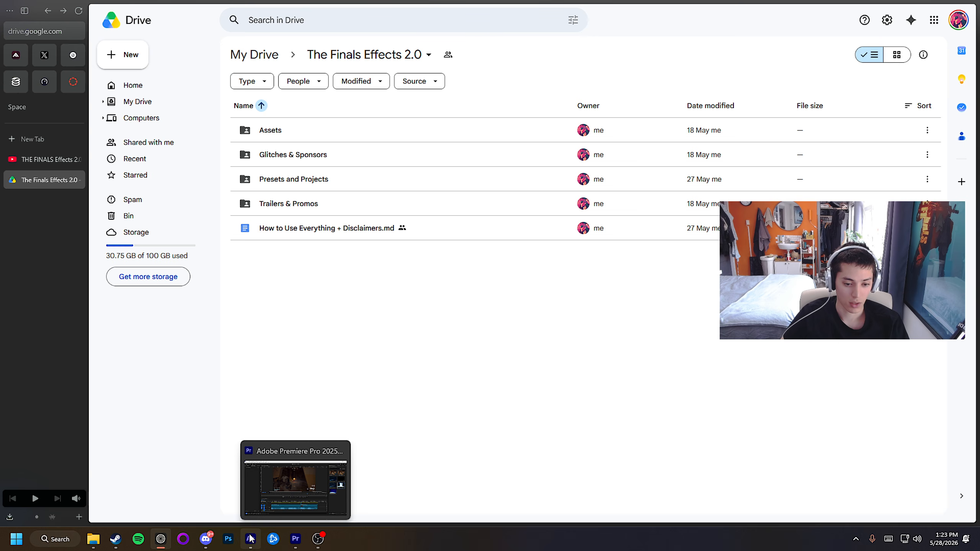
click(296, 540)
drag(545, 396, 541, 397)
drag(281, 484, 241, 486)
drag(514, 417, 480, 394)
click(495, 395)
click(559, 394)
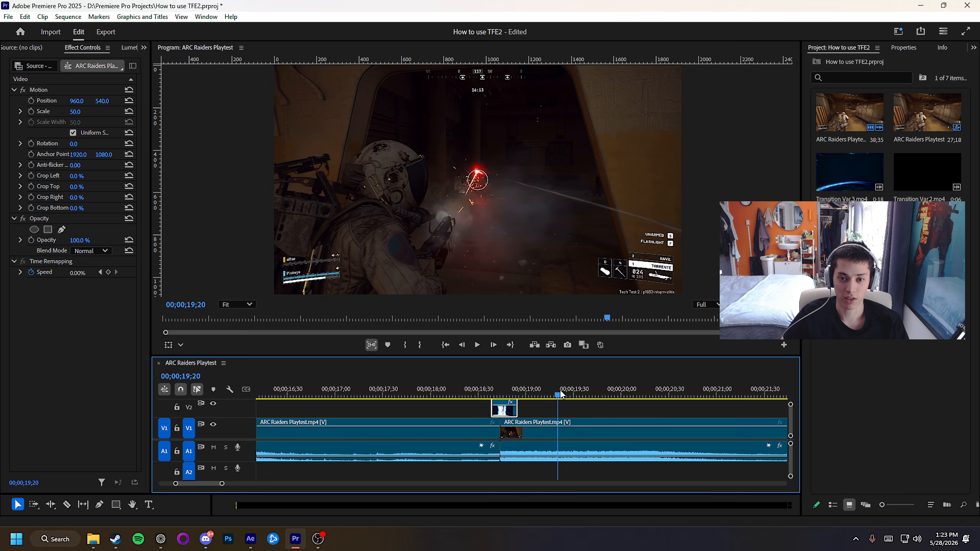
Set the V2 transition clip's blend mode to Lighten and scrub through it over the cut.
drag(561, 393, 508, 397)
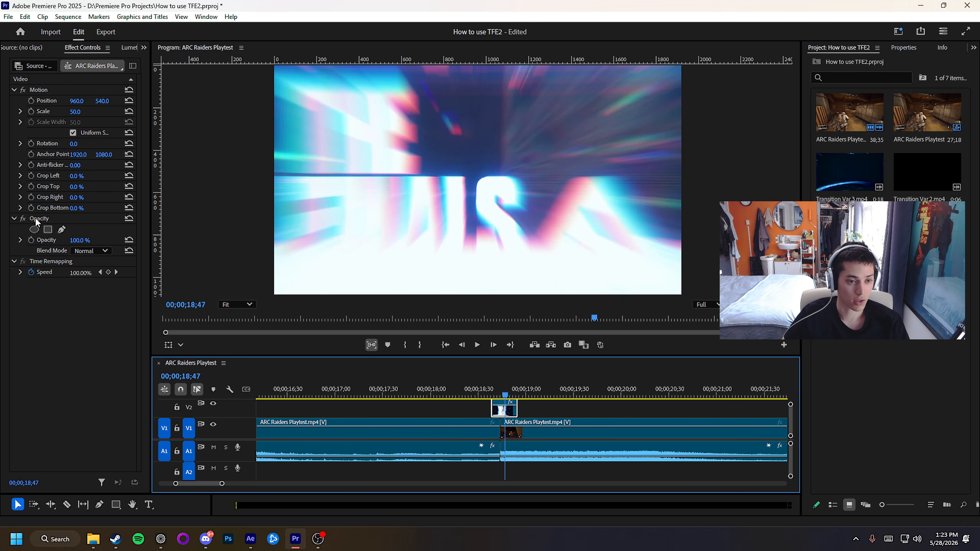
click(89, 251)
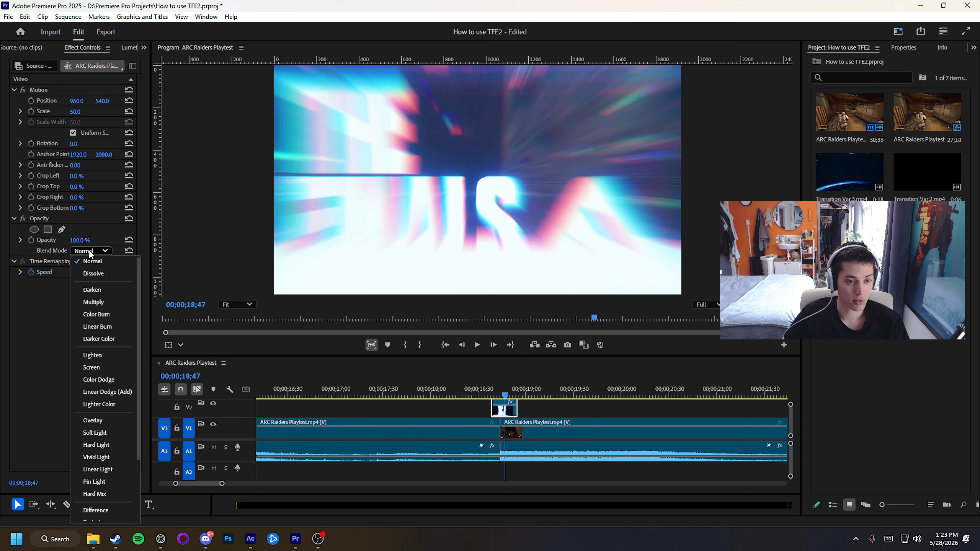
click(93, 356)
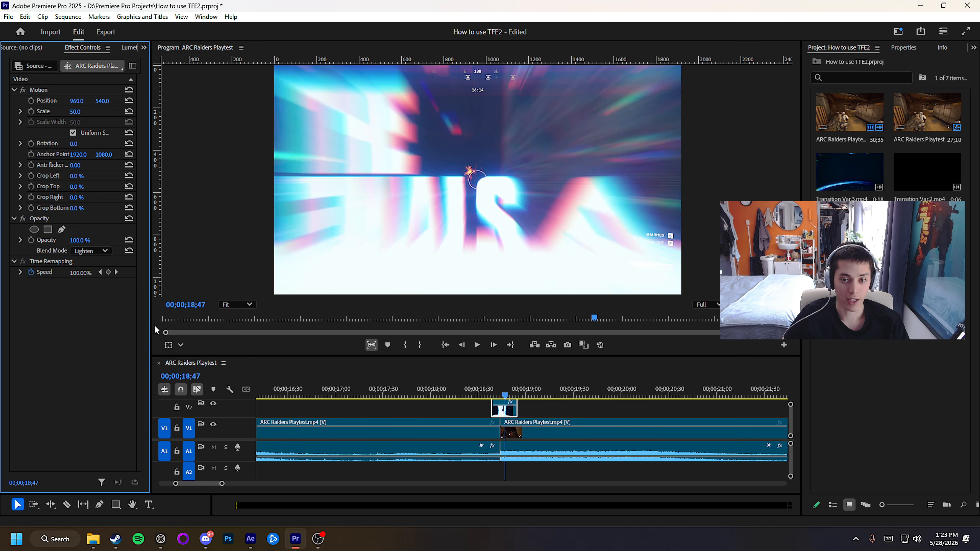
click(508, 394)
drag(511, 391, 492, 390)
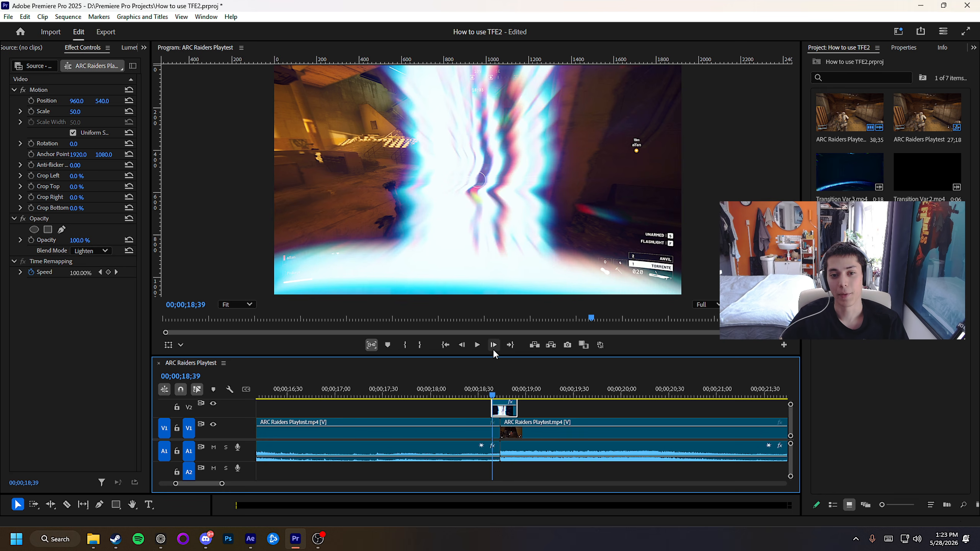
Replace the transition clip on V2 with Transition Var.3.mp4 across the cut and delete its audio on A2.
mouse_move(494, 394)
mouse_down()
mouse_move(468, 395)
mouse_move(485, 375)
mouse_move(502, 384)
mouse_move(474, 386)
mouse_move(541, 384)
mouse_move(481, 388)
mouse_up()
key(Delete)
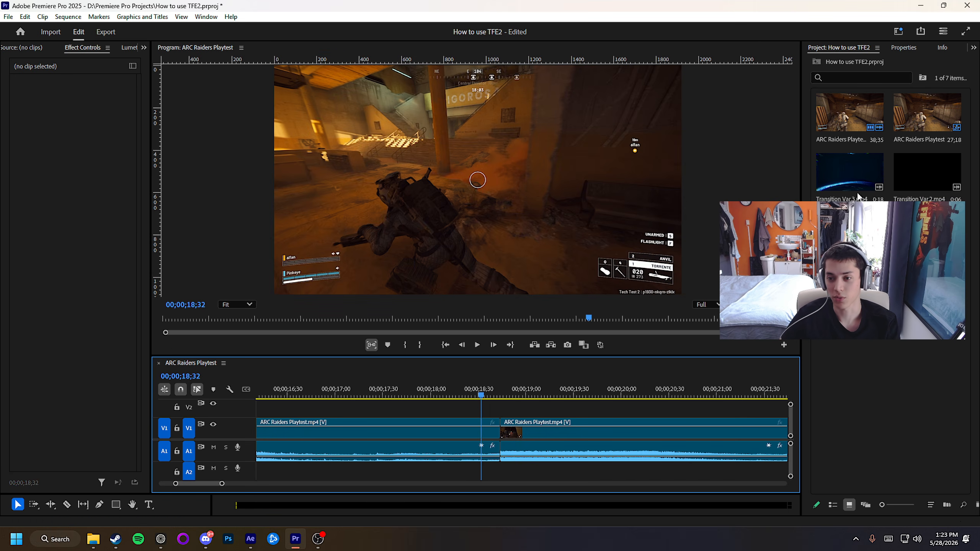
drag(856, 172, 490, 406)
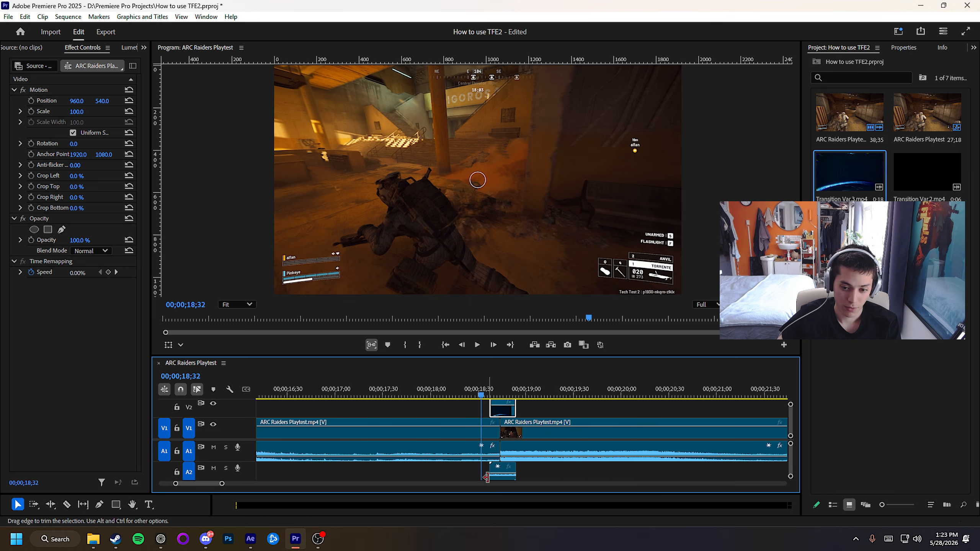
alt+click(503, 474)
key(Delete)
Set the new transition clip's blend mode to Lighten and fit the clip to the frame.
click(500, 421)
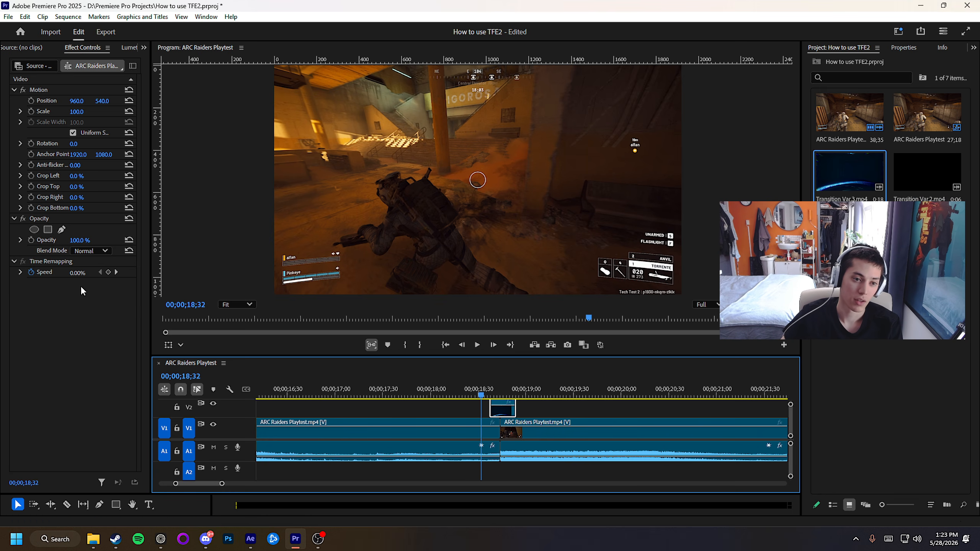
click(86, 250)
click(92, 364)
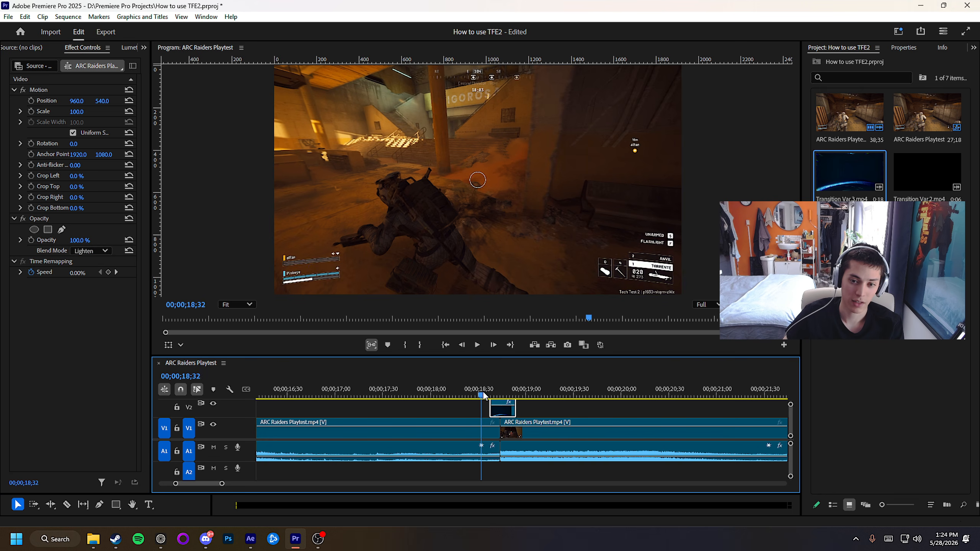
drag(484, 396, 511, 393)
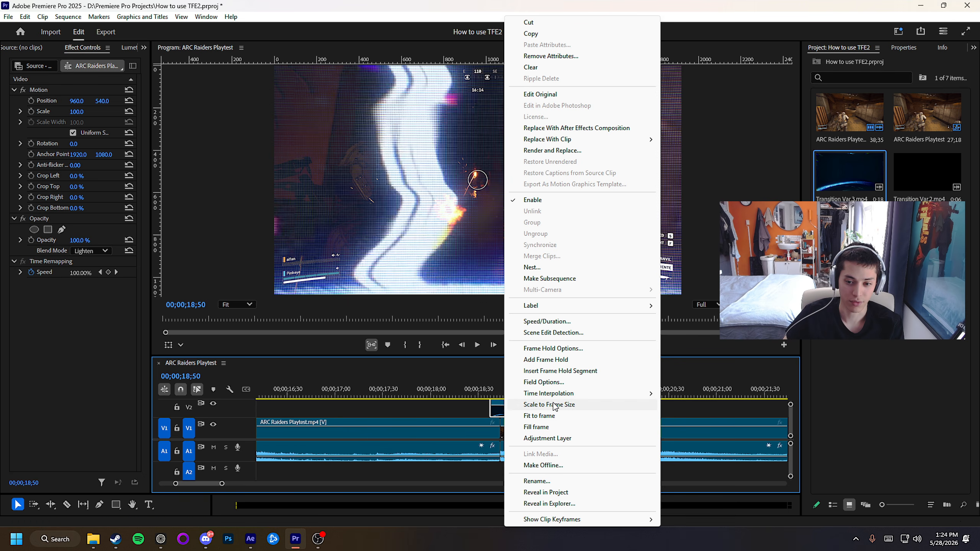
click(550, 417)
Play the sequence from just before the cut to review the blended transition.
click(509, 387)
drag(510, 388, 460, 391)
key(space)
key(space)
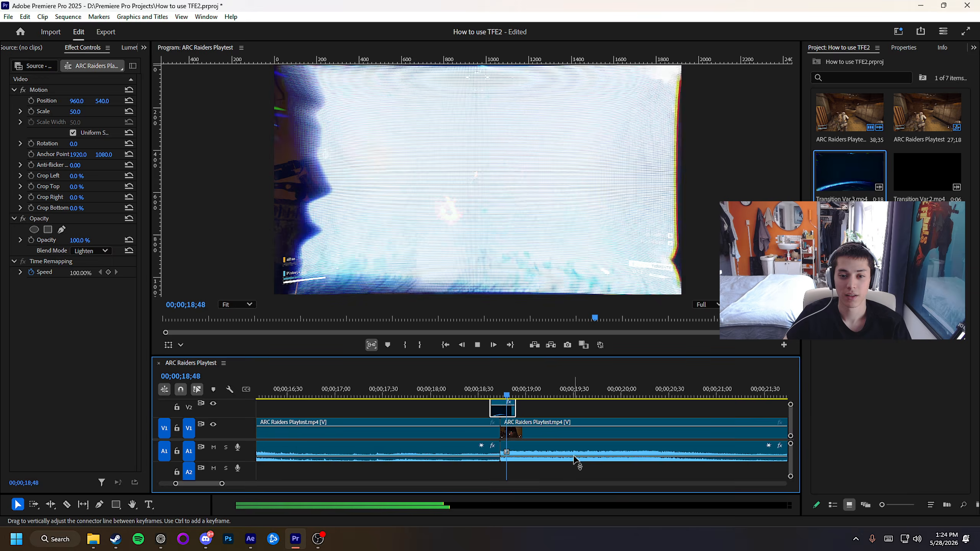
key(space)
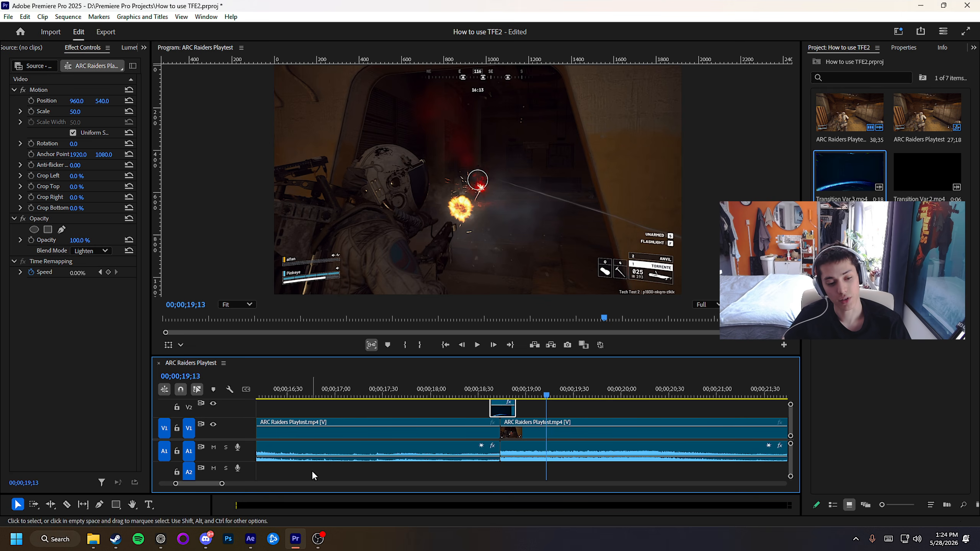
Switch to File Explorer and look through Presets and Projects, including the Effect Replica Projects (Download ME) folder inside Projects.
mouse_move(116, 539)
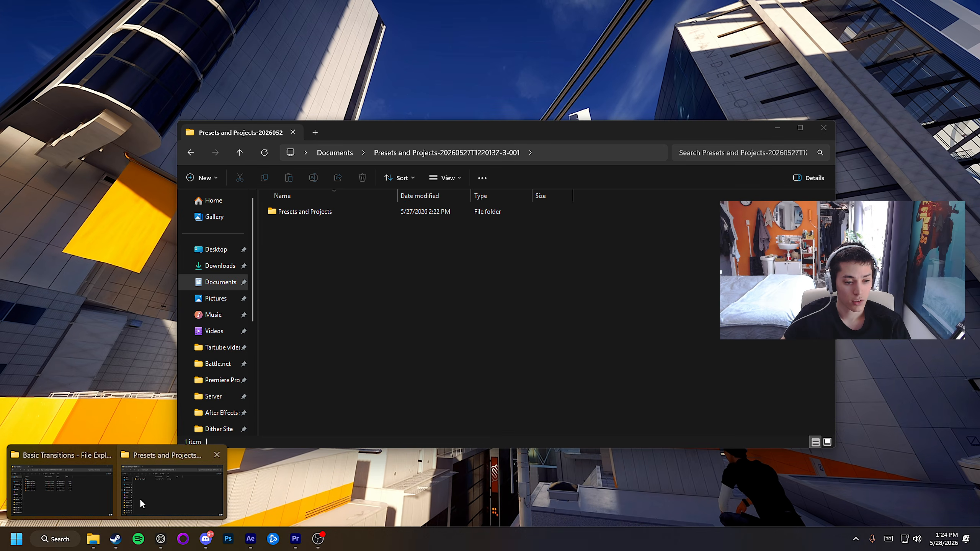
click(140, 499)
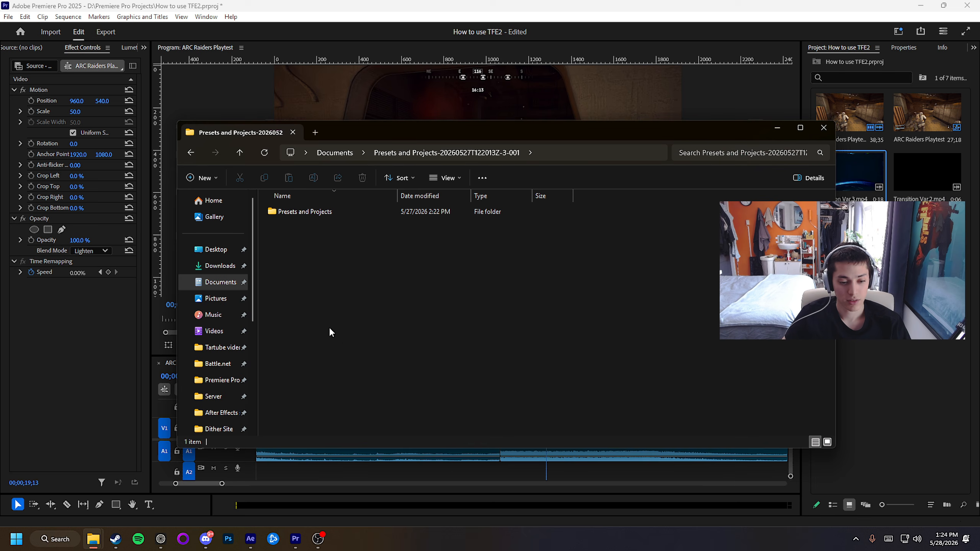
double_click(339, 211)
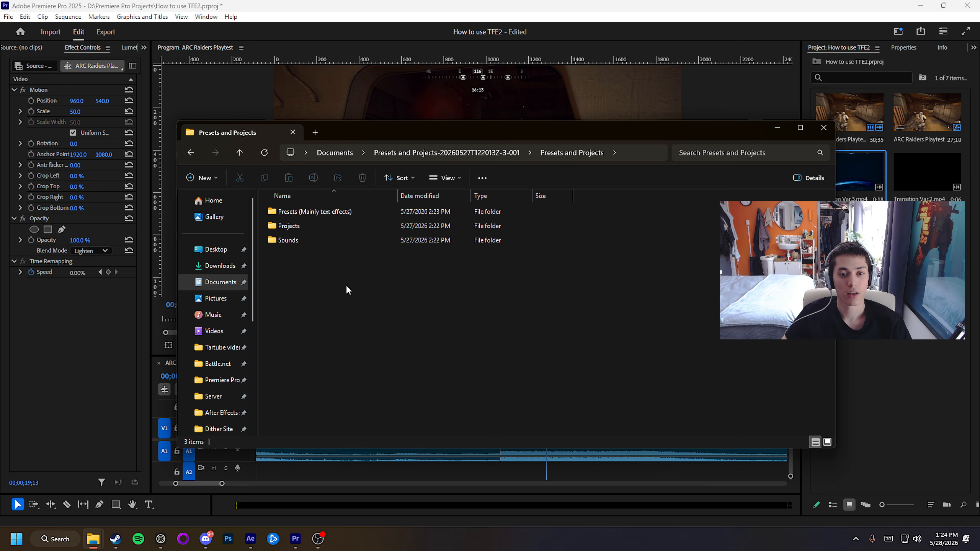
key(ctrl+a)
click(376, 316)
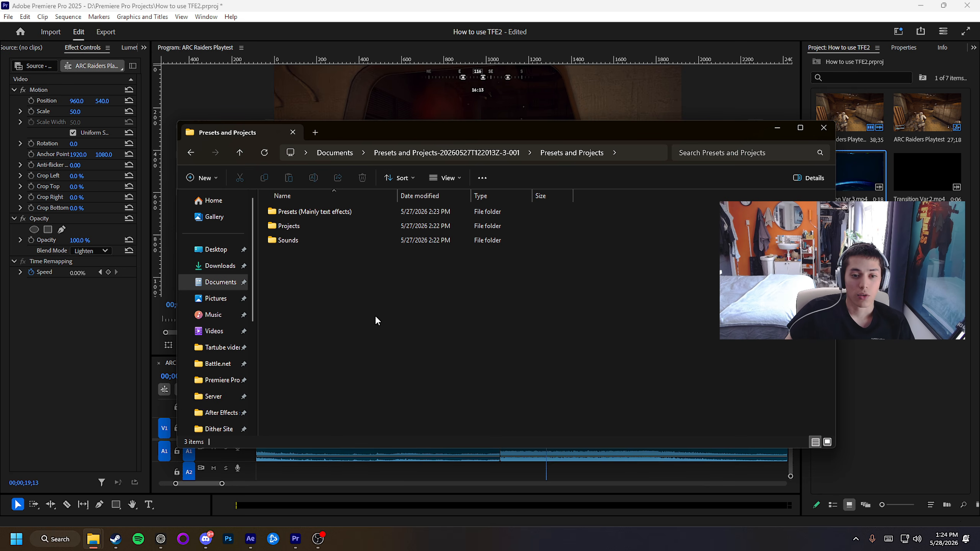
click(357, 222)
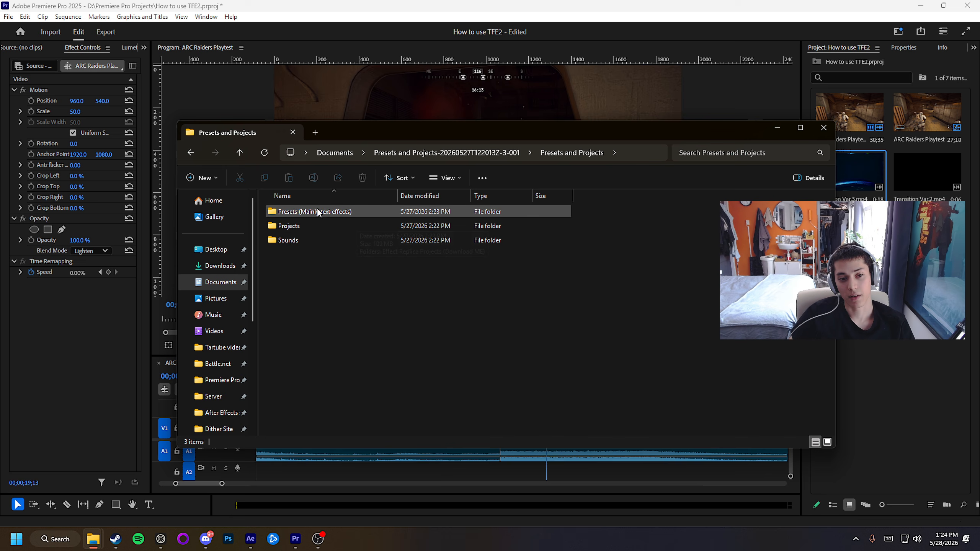
double_click(305, 228)
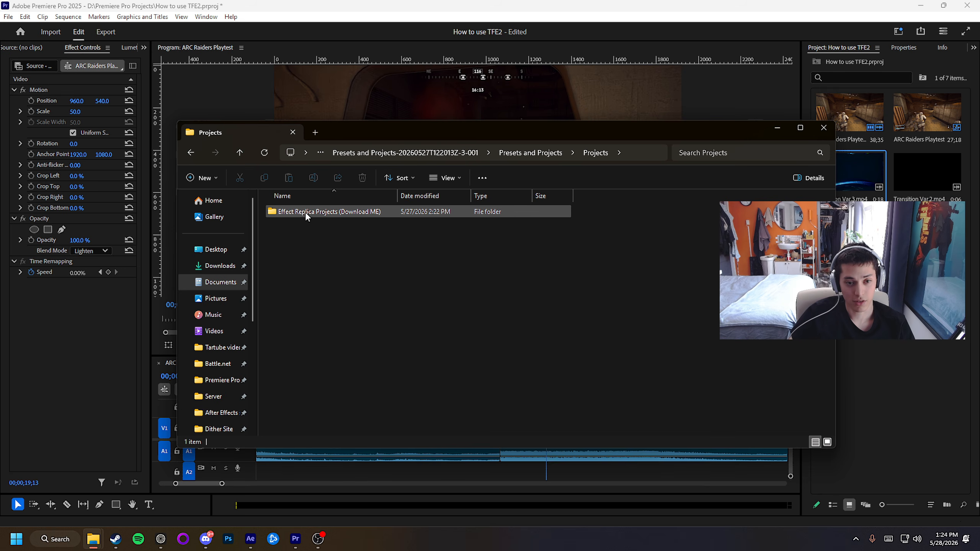
double_click(305, 212)
mouse_move(306, 273)
mouse_down()
mouse_move(332, 228)
mouse_move(317, 279)
mouse_up()
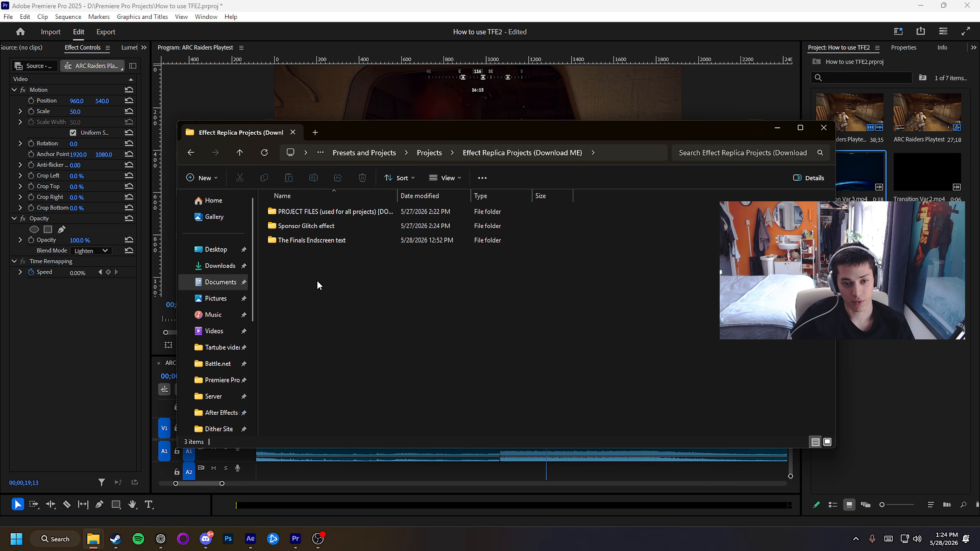
click(191, 153)
Switch to the browser and show the THE FINALS Effects 2.0 YouTube video at 0:35.
click(161, 539)
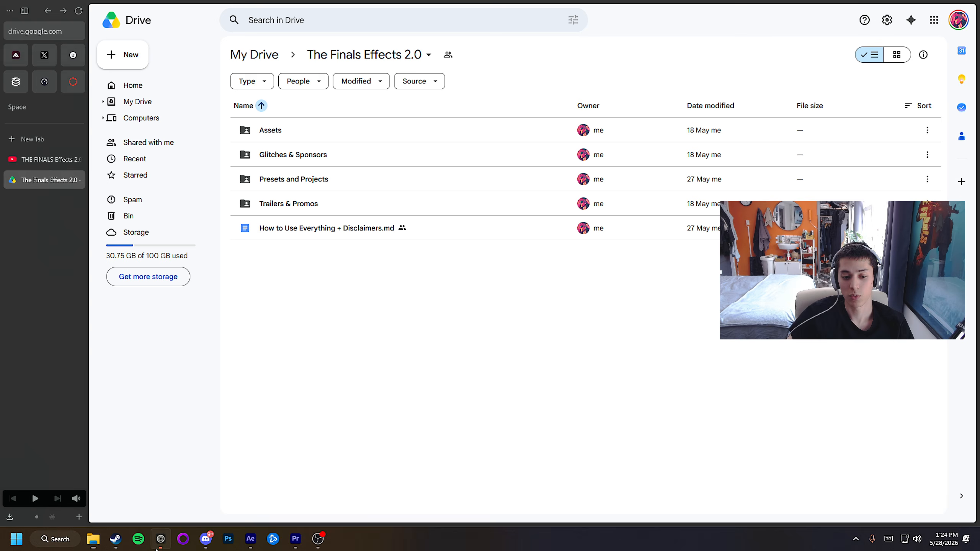
click(37, 156)
drag(855, 260, 857, 260)
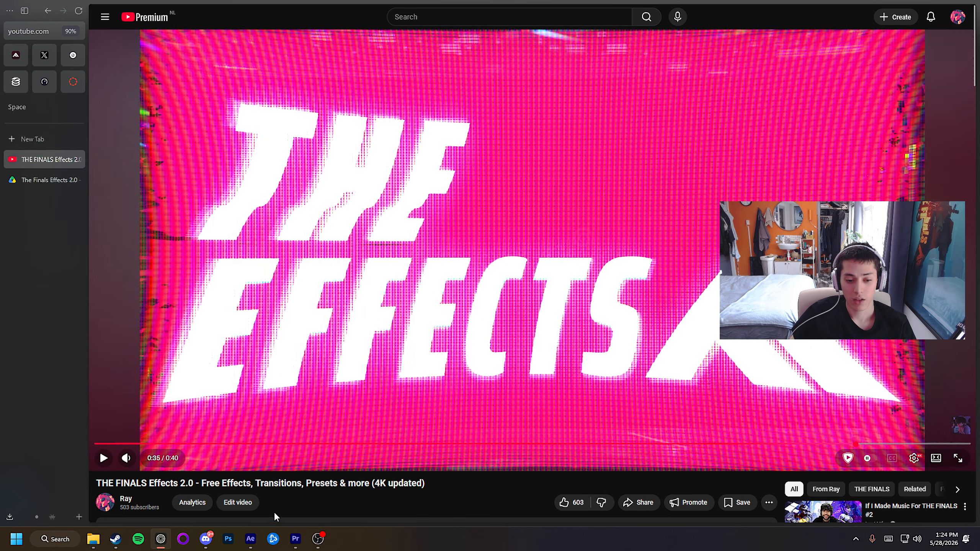
Return to File Explorer and examine the PROJECT FILES, Sponsor Glitch effect and The Finals Endscreen text folders in Effect Replica Projects (Download ME).
mouse_move(93, 539)
click(159, 497)
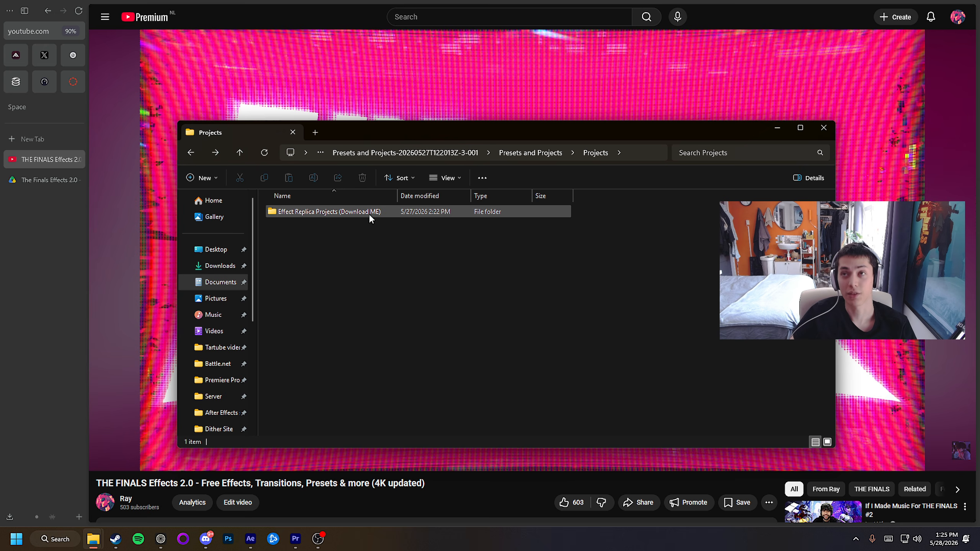
double_click(342, 210)
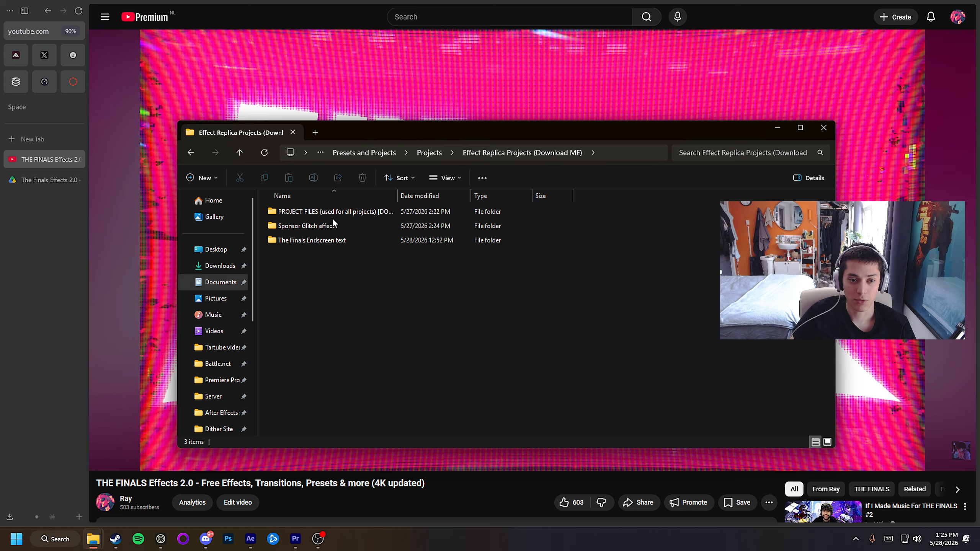
click(285, 213)
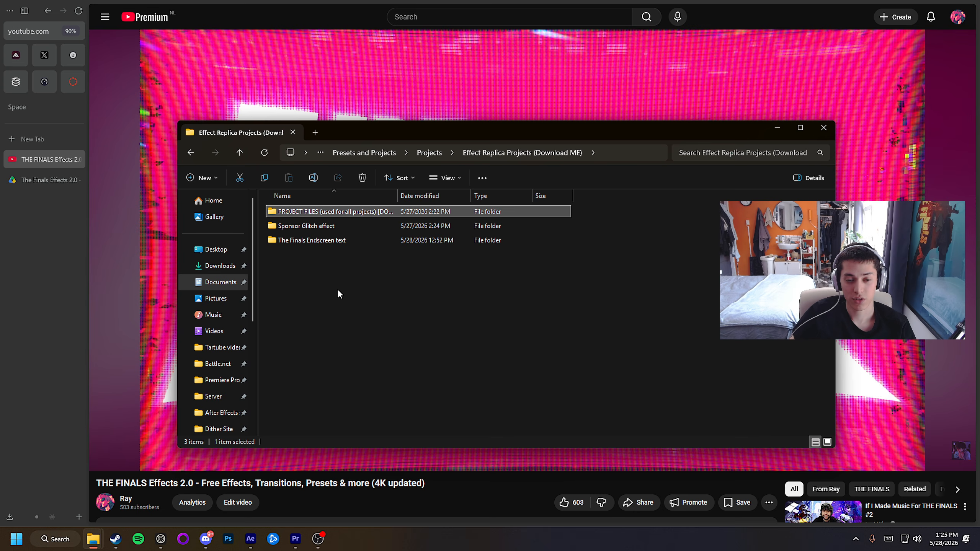
drag(318, 333, 321, 228)
click(318, 286)
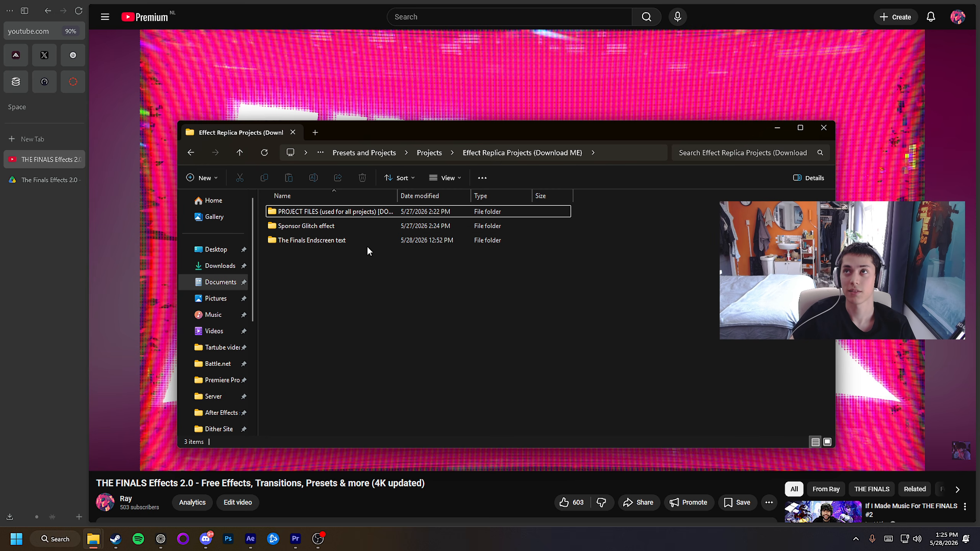
drag(404, 290, 330, 208)
click(319, 210)
click(319, 226)
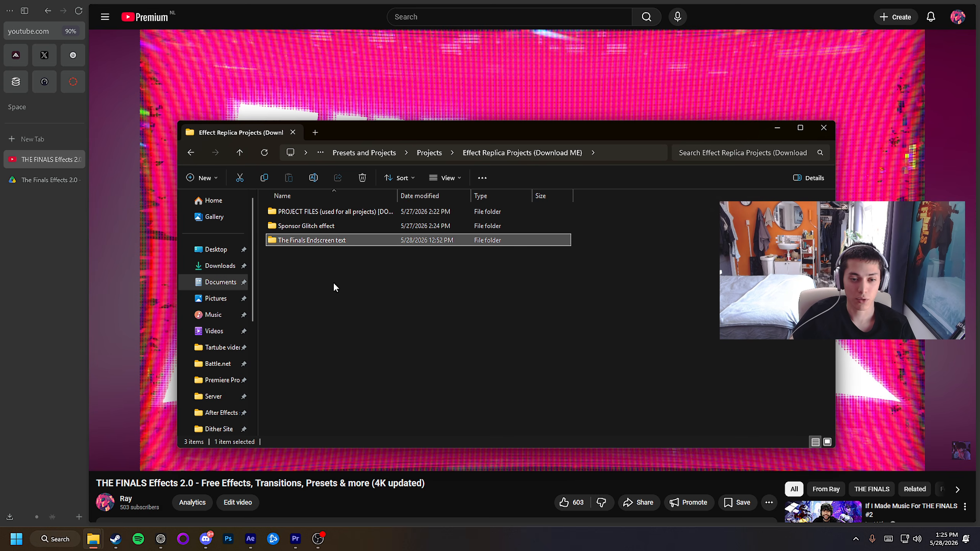
click(341, 213)
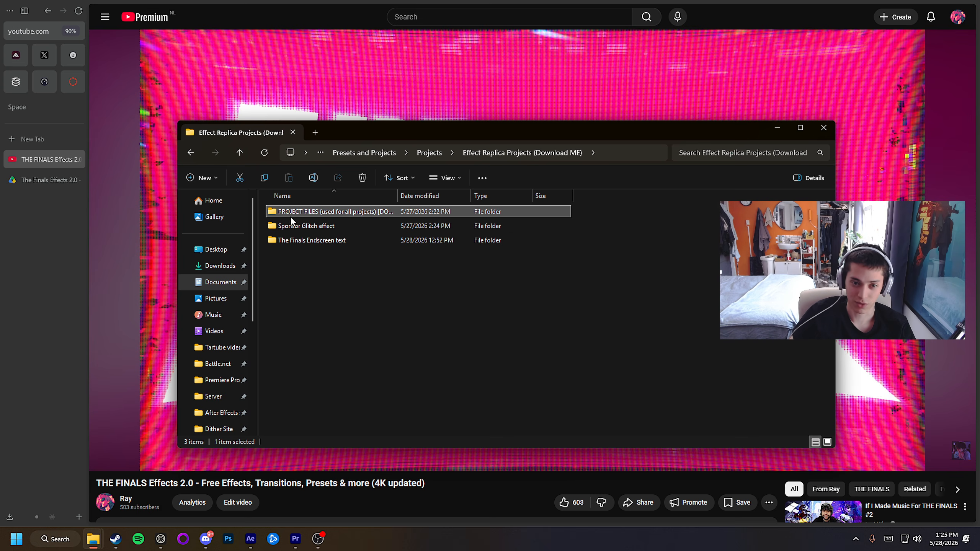
drag(332, 314, 354, 227)
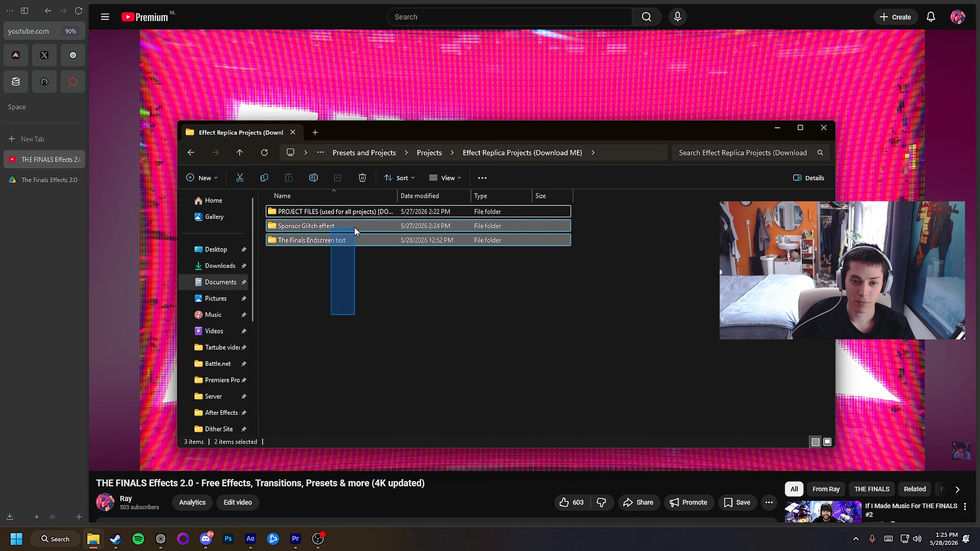
click(302, 242)
drag(313, 288, 357, 222)
click(319, 208)
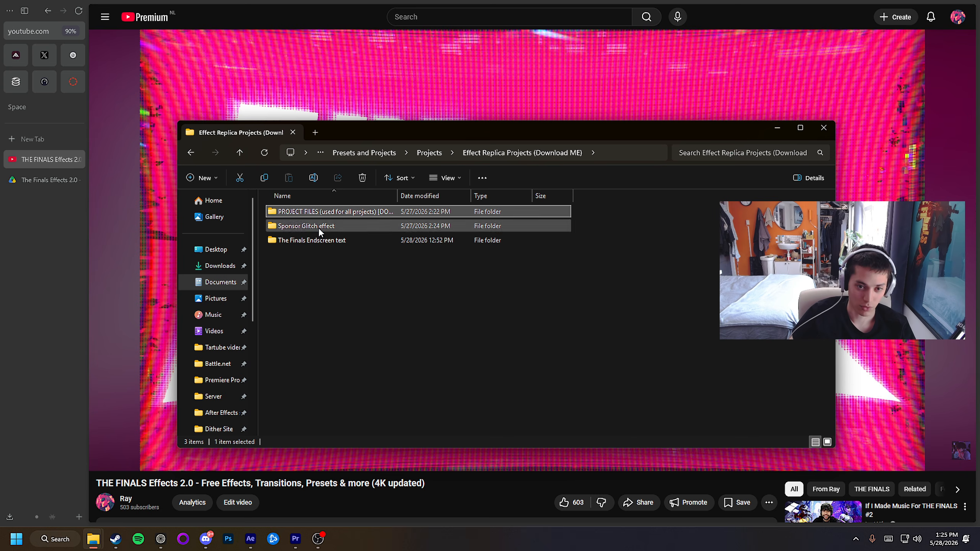
click(316, 259)
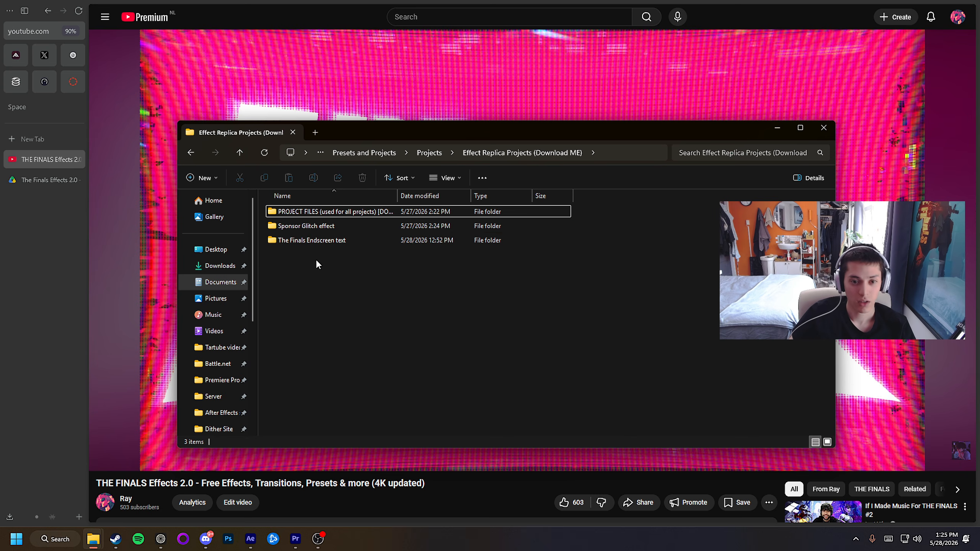
Open The Finals glow text.aep from the Presets (Mainly text effects) folder in After Effects.
click(191, 153)
click(191, 153)
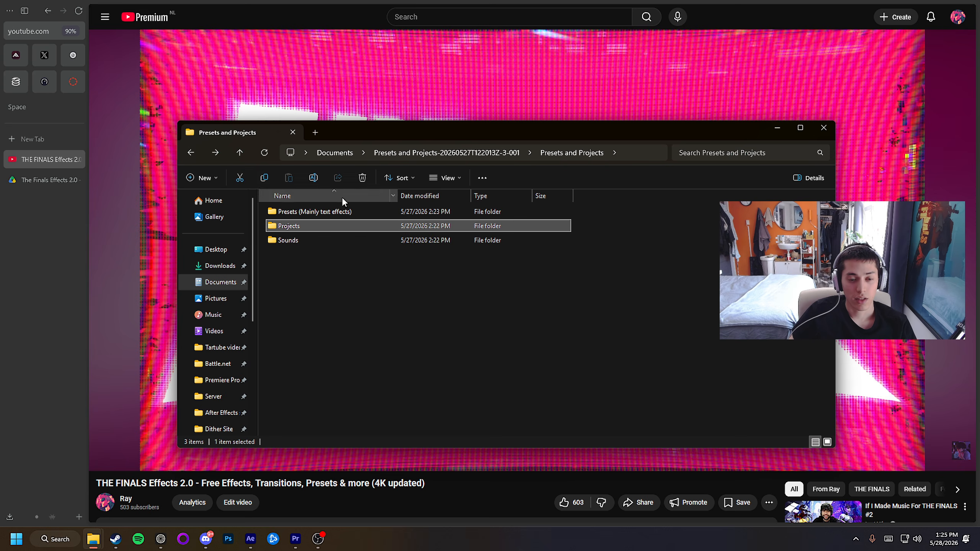
double_click(340, 211)
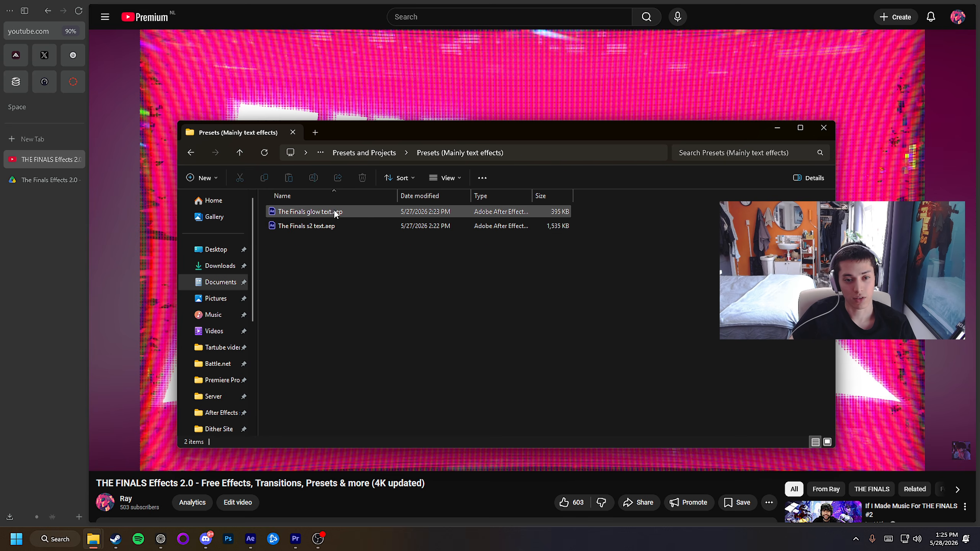
double_click(321, 211)
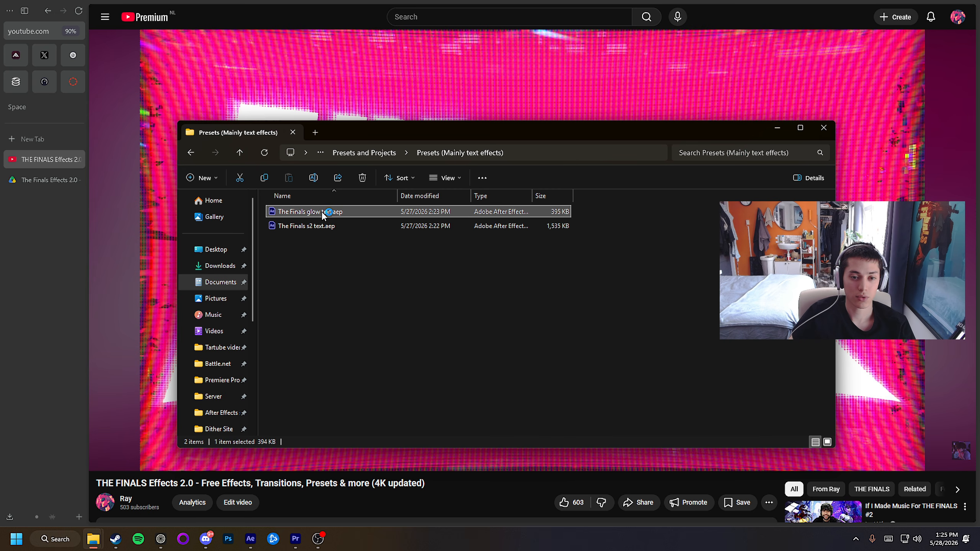
click(537, 297)
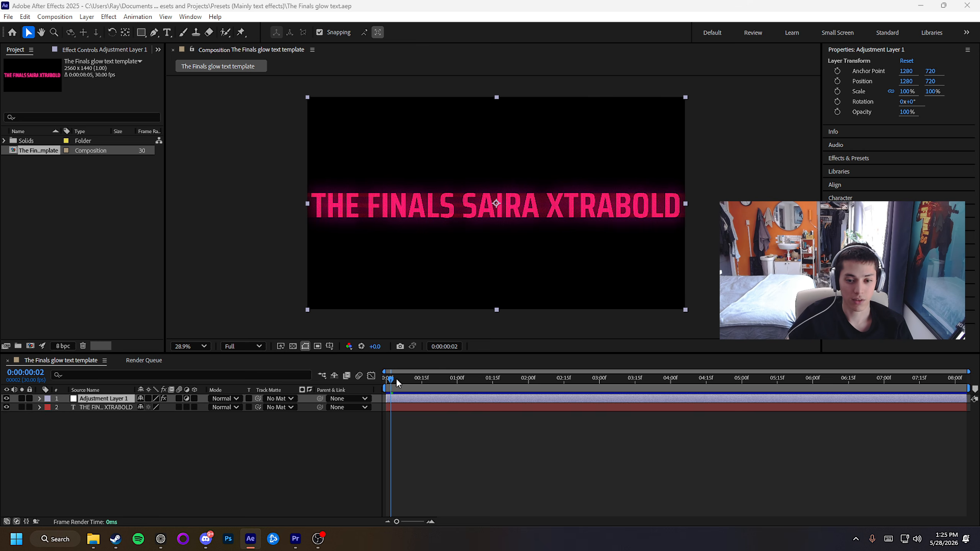
Replace the wording of the THE FINALS SAIRA XTRABOLD text layer with THE FINALS.
drag(396, 378, 403, 379)
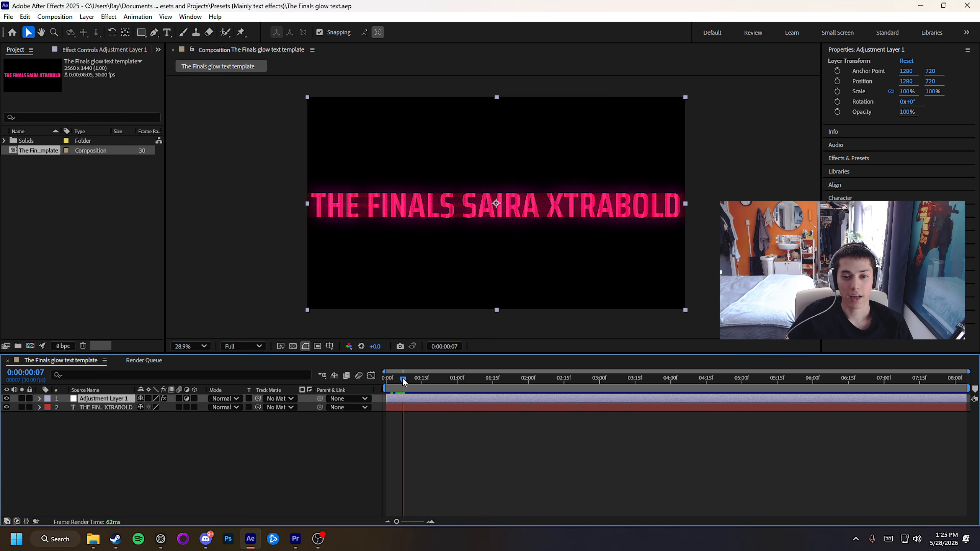
click(106, 406)
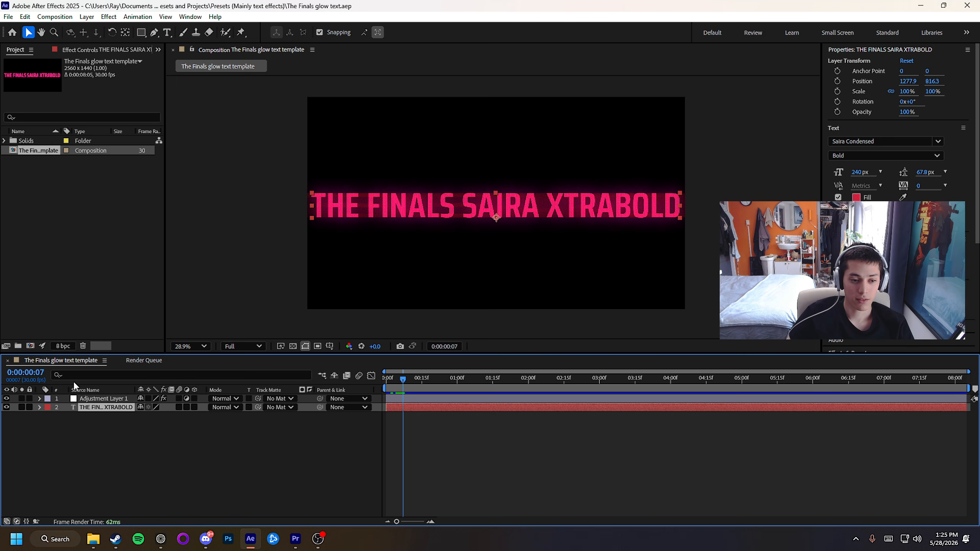
double_click(453, 199)
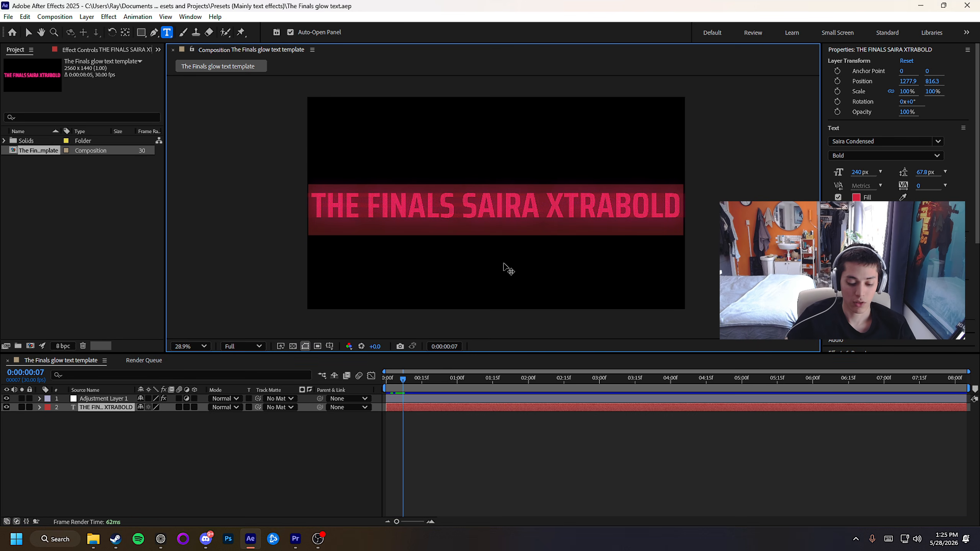
key(BackSpace)
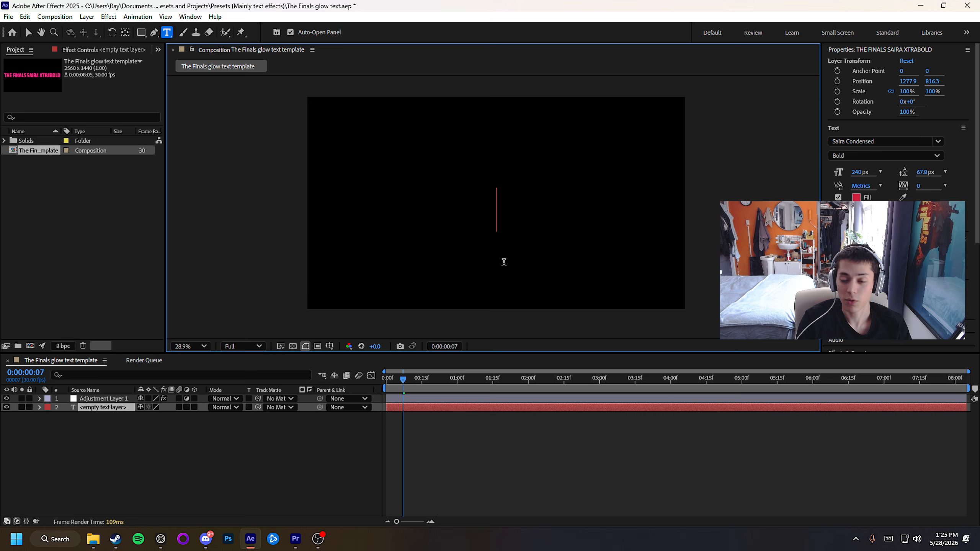
text(THE FINALS)
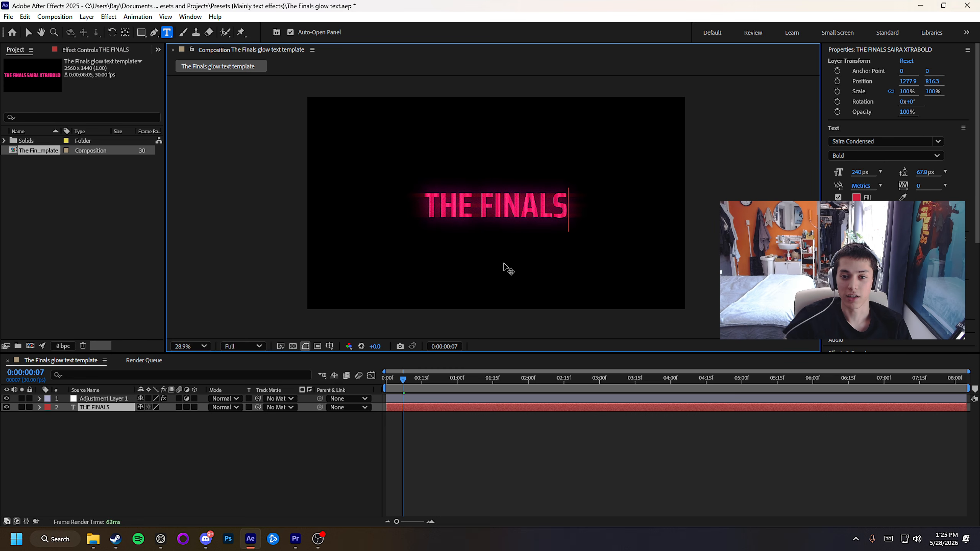
Preview the glowing THE FINALS text along the timeline up to 0:00:02:13 with the transparency grid turned on.
drag(434, 374, 478, 377)
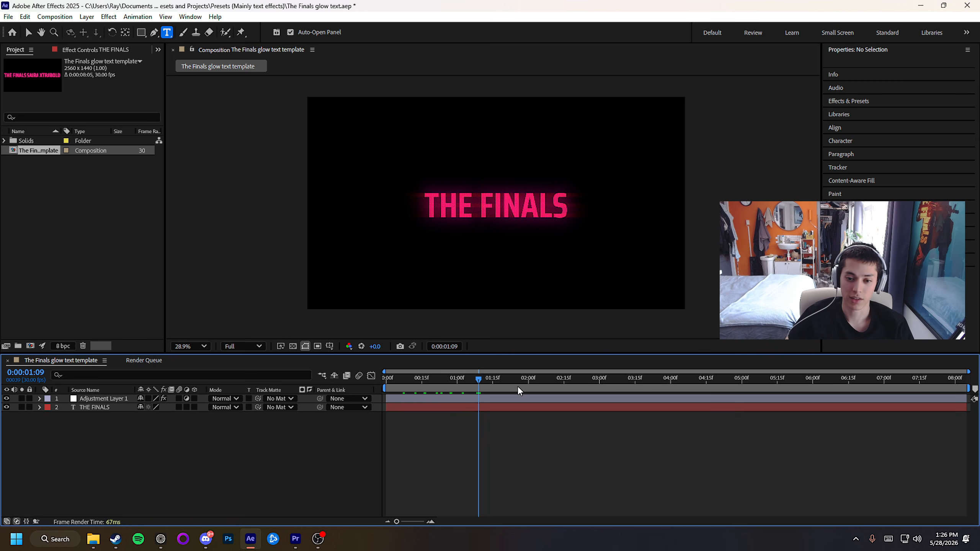
drag(491, 378, 524, 378)
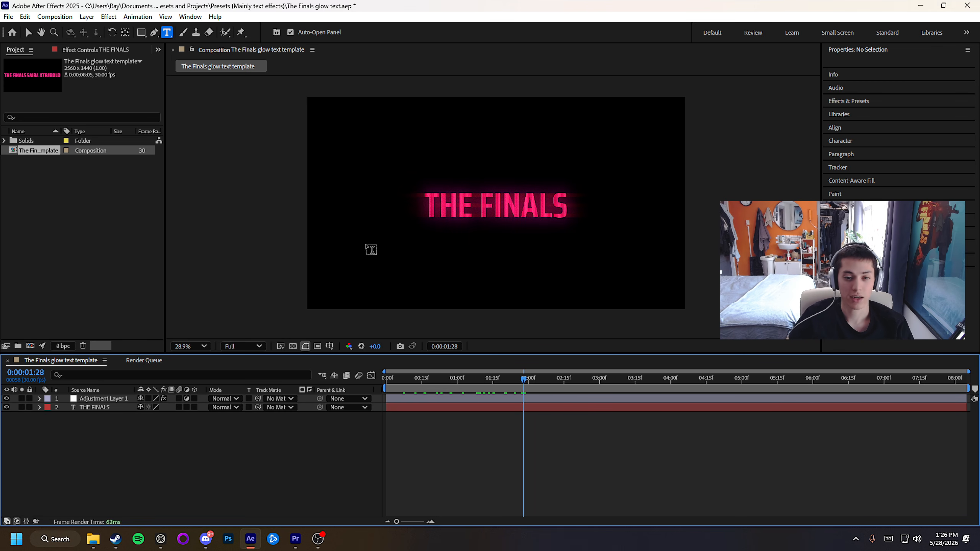
click(293, 347)
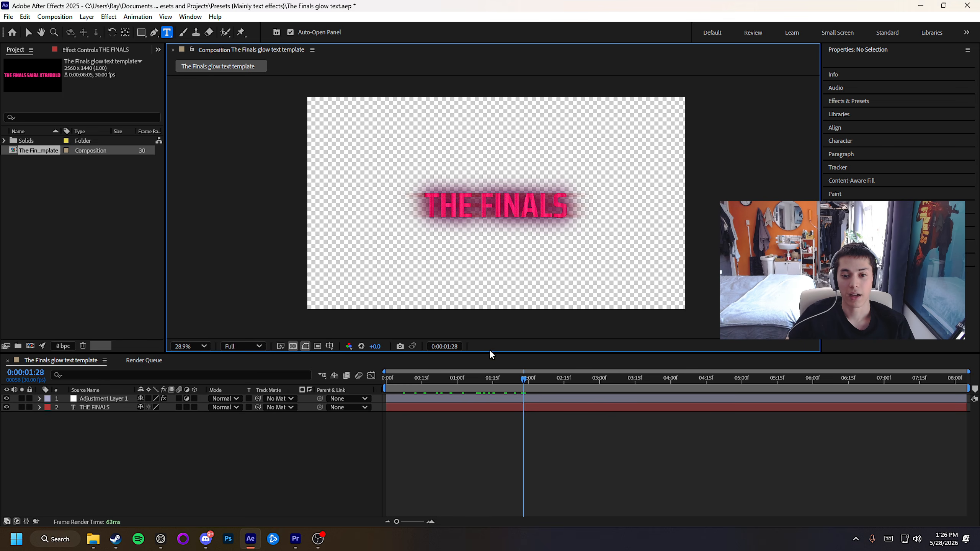
drag(521, 377, 559, 378)
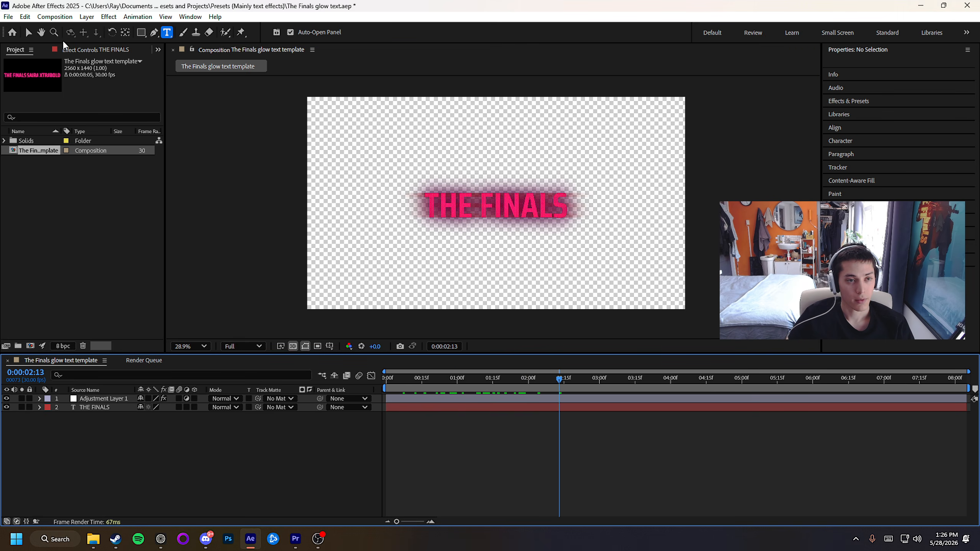
Add the glow text composition to the Render Queue.
click(149, 360)
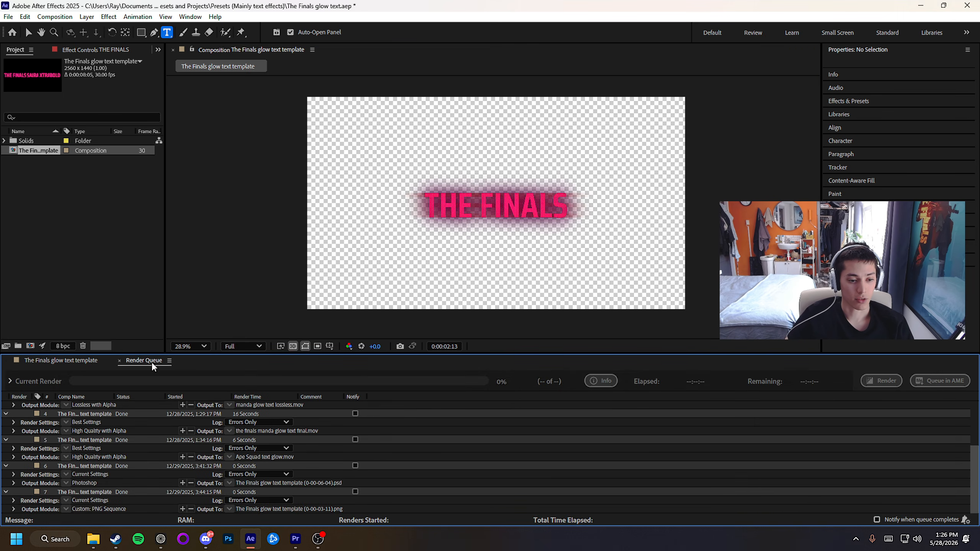
click(8, 17)
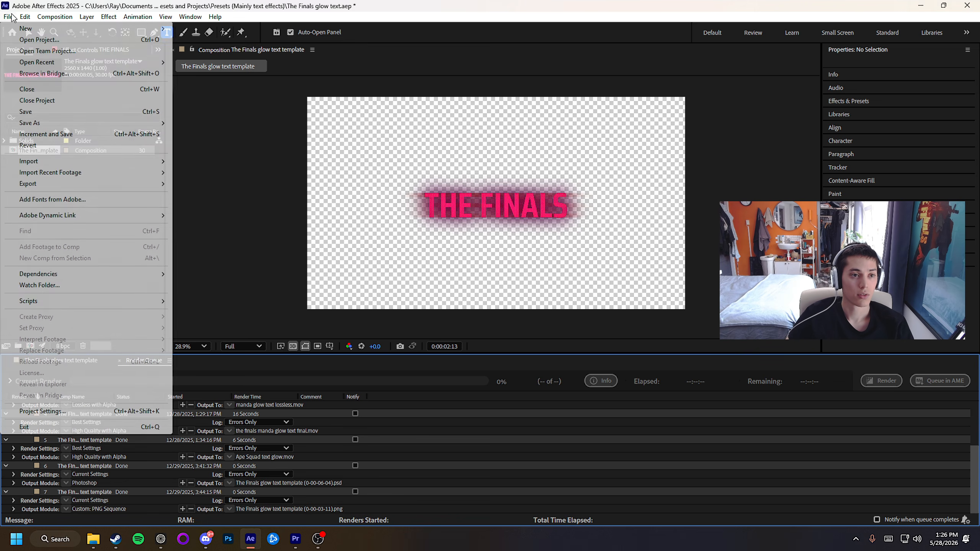
mouse_move(115, 188)
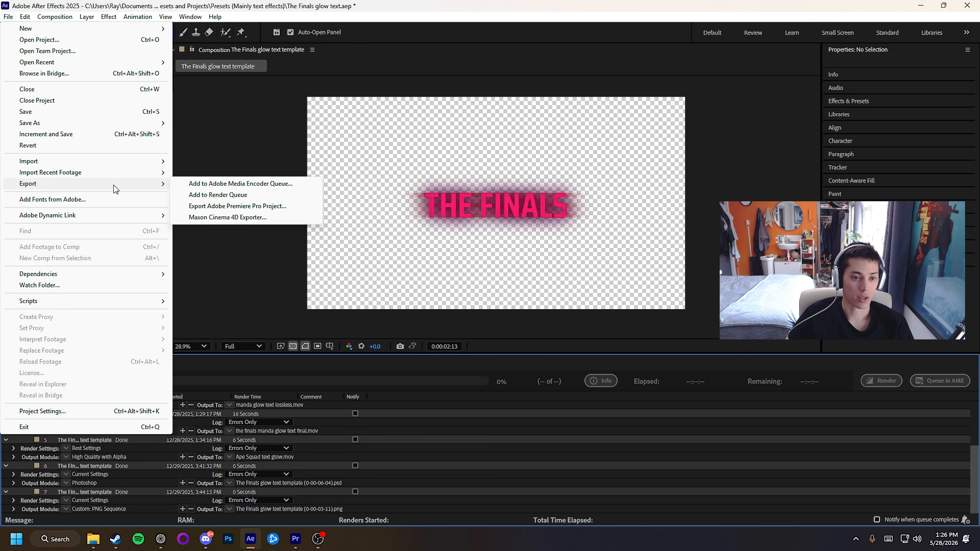
click(218, 194)
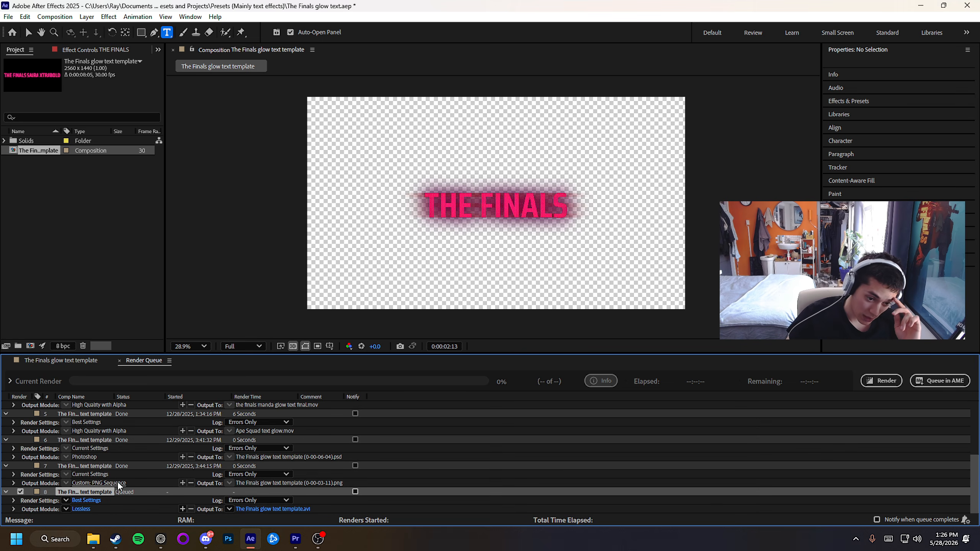
Set the queued item's output module to High Quality with Alpha and accept its QuickTime, RGB + Alpha settings.
click(70, 509)
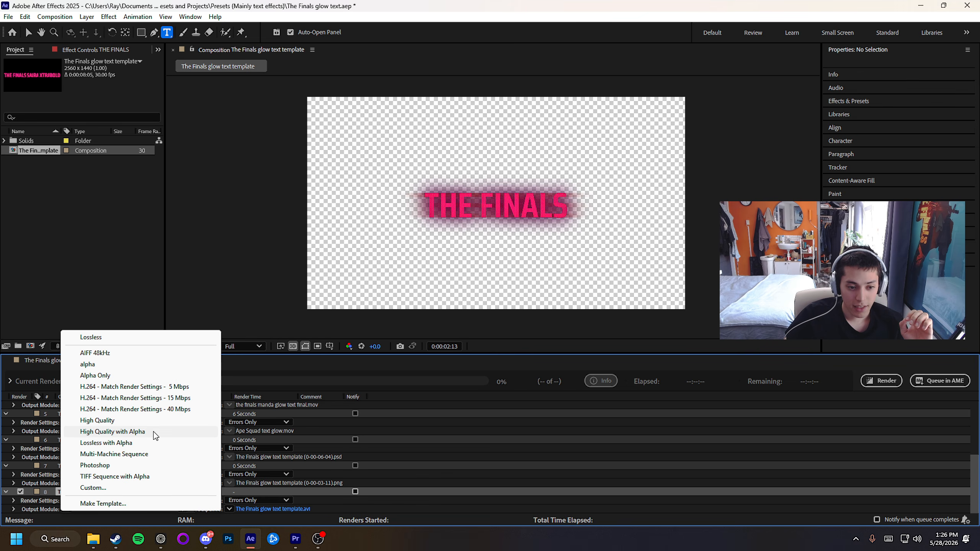
click(143, 432)
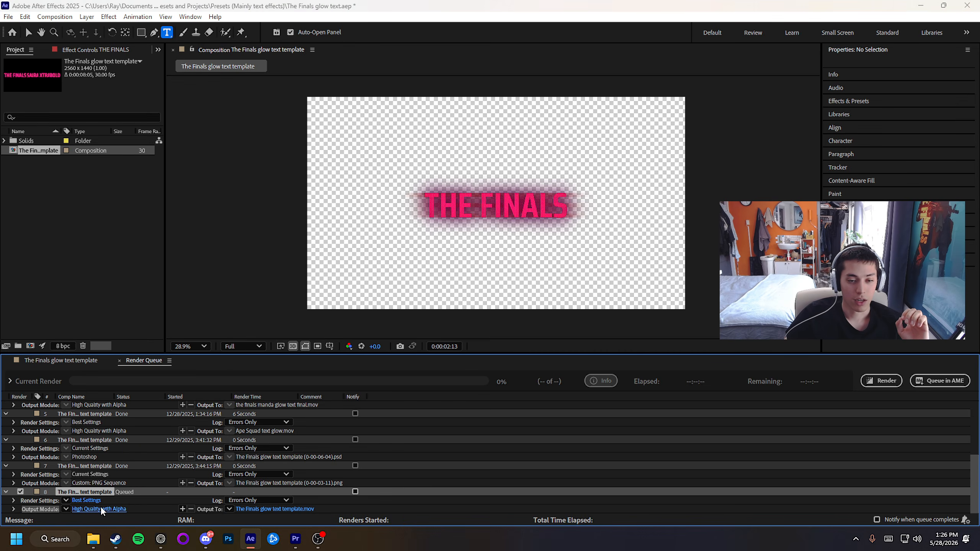
click(100, 509)
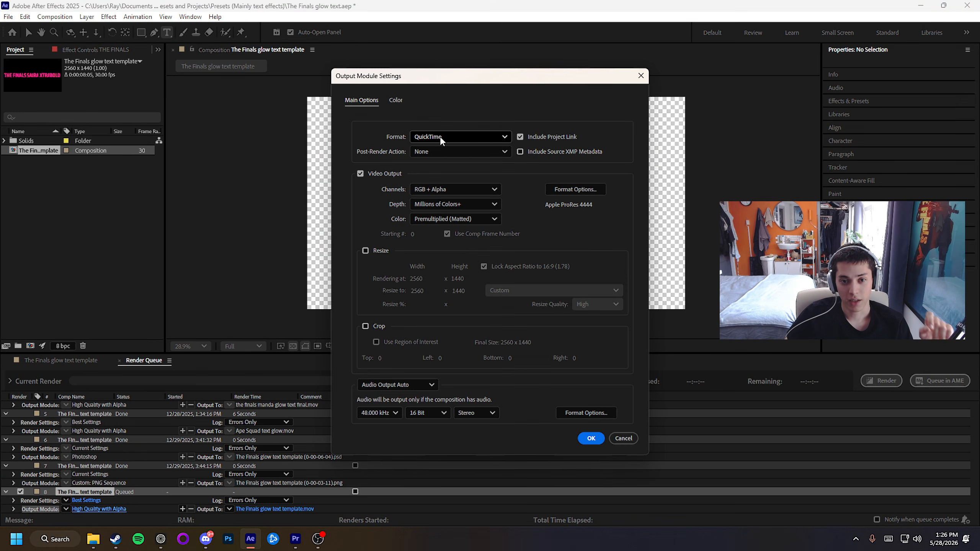
click(591, 440)
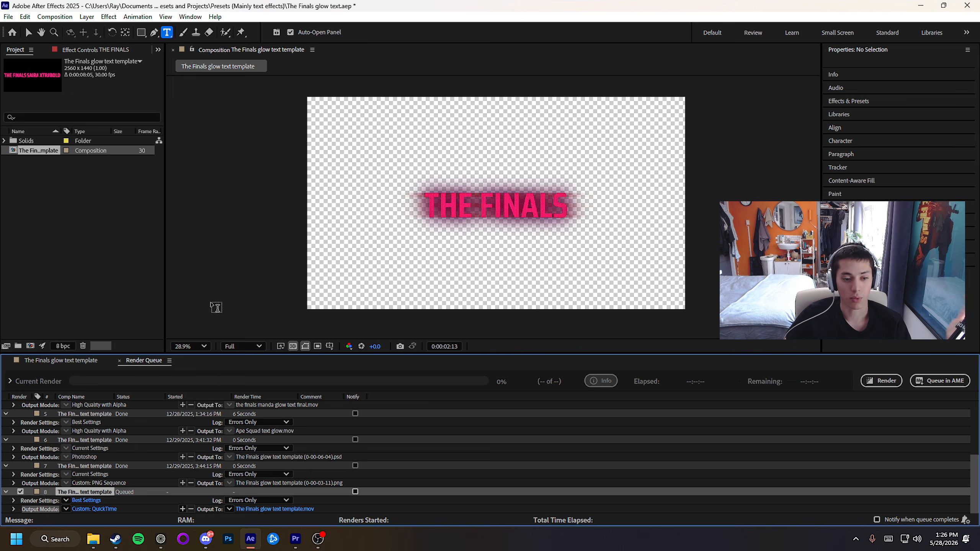
Return to the composition's timeline and open The Finals s2 text.aep from the Presets (Mainly text effects) folder.
click(65, 361)
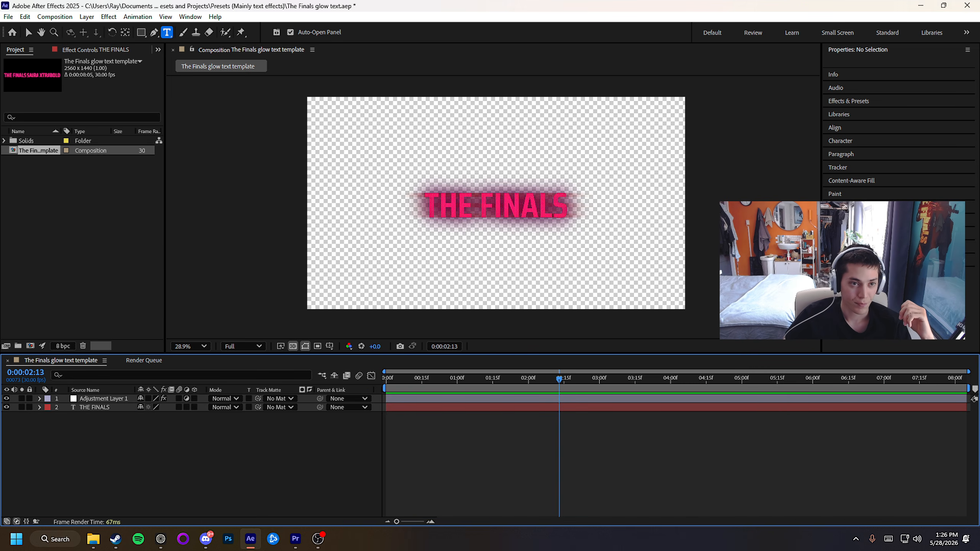
mouse_move(93, 539)
click(164, 494)
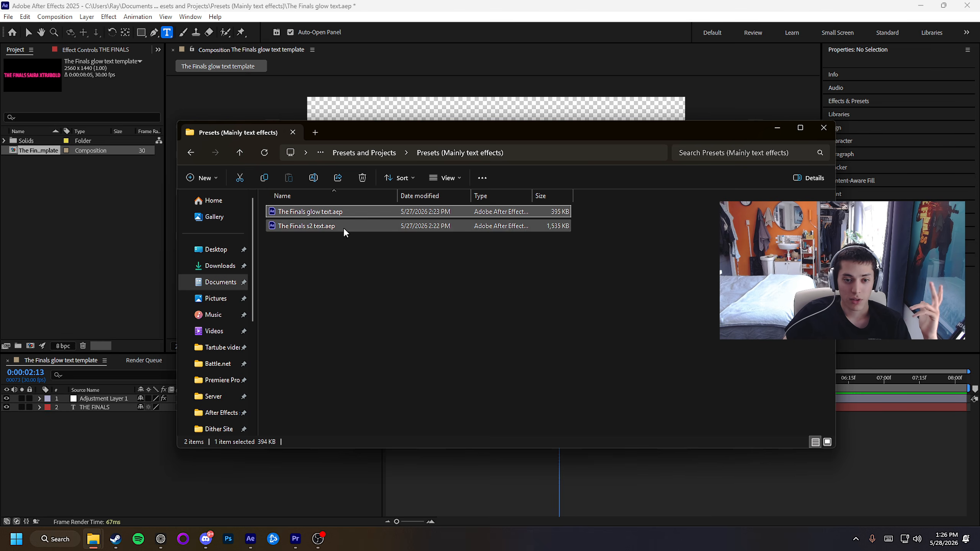
double_click(333, 228)
click(513, 298)
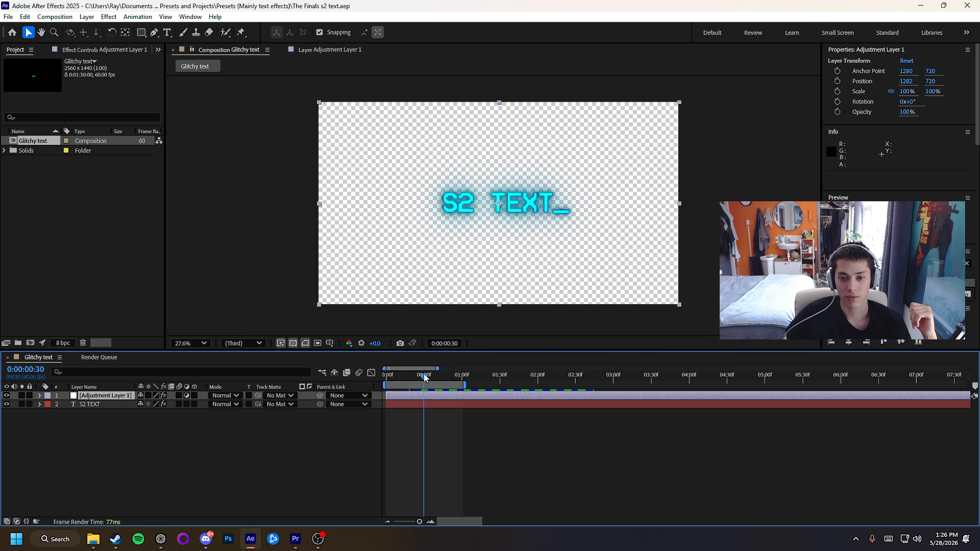
Replace the wording of the S2 TEXT layer with THE FINALS and preview its typing animation.
drag(406, 376, 432, 377)
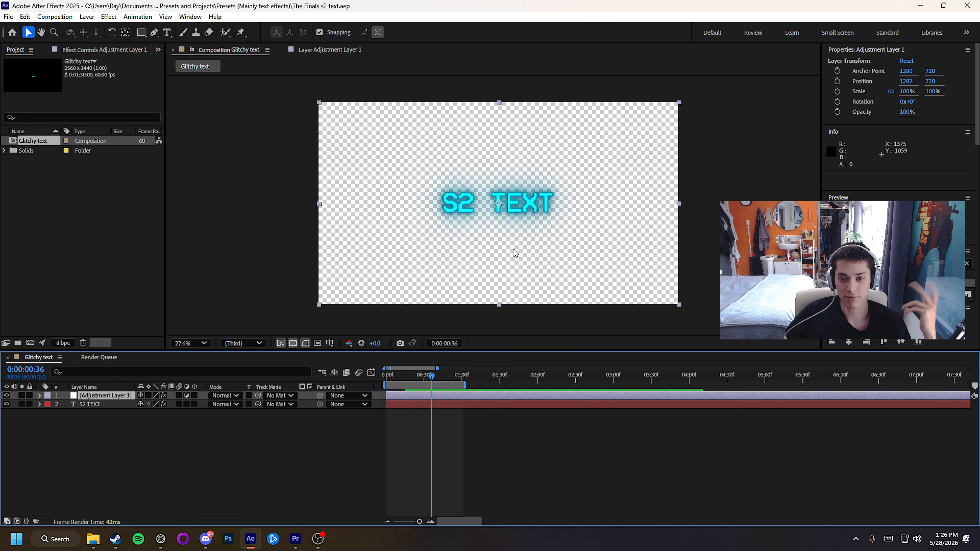
click(92, 404)
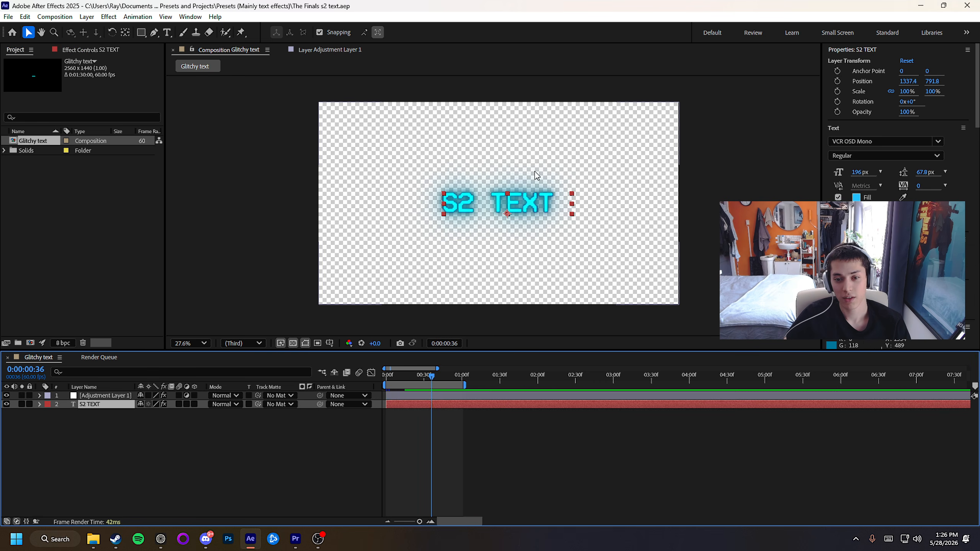
scroll(523, 209, up, 6)
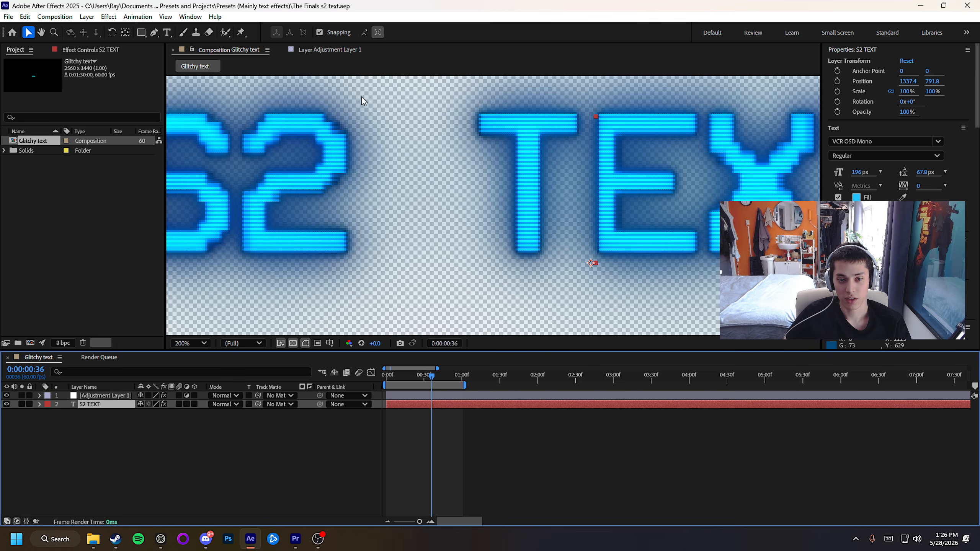
scroll(389, 154, down, 2)
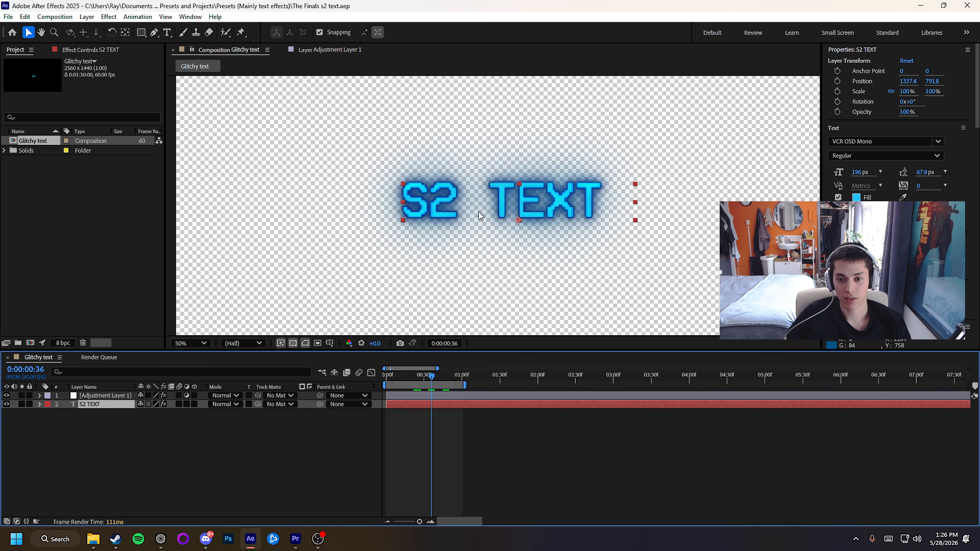
double_click(504, 203)
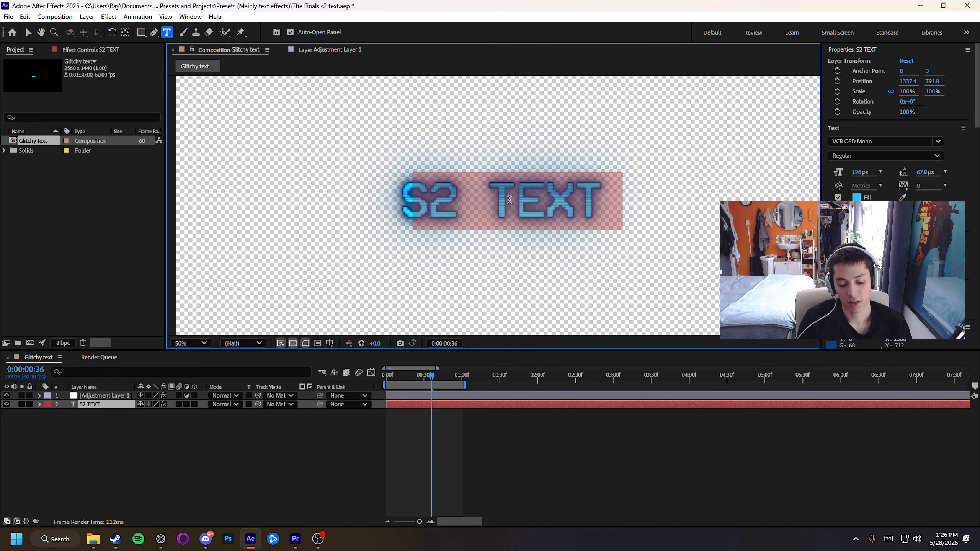
text(THE FINALS)
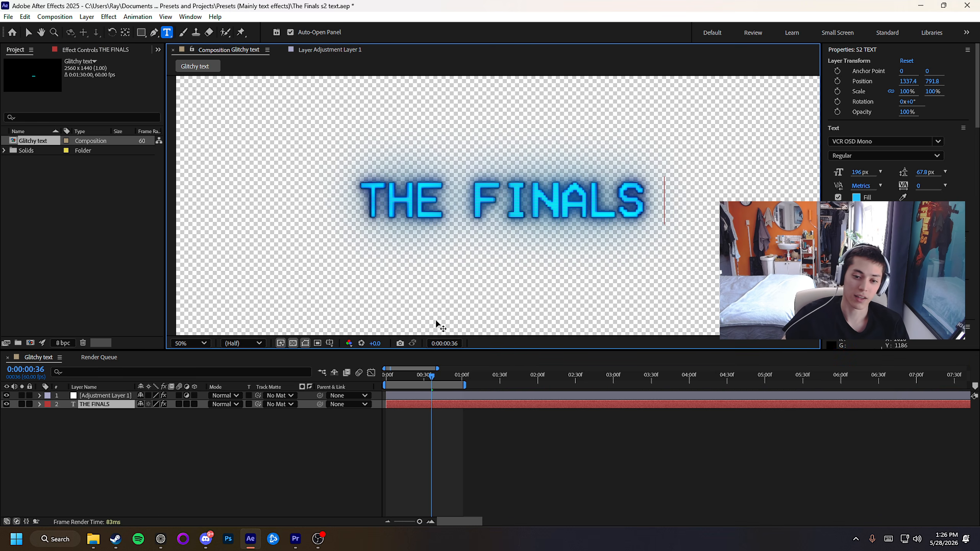
drag(433, 379, 397, 372)
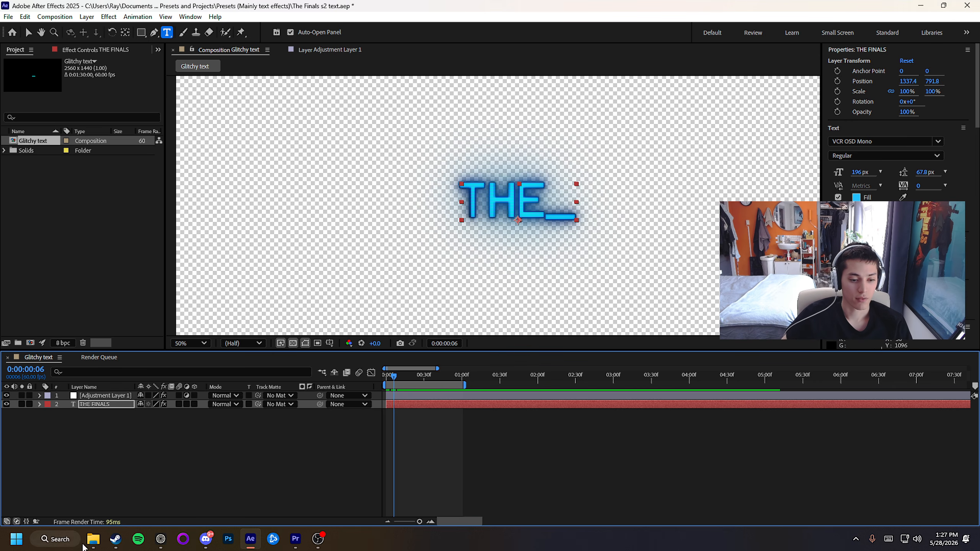
Open Sponsor Glitch effect.aep from the Sponsor Glitch effect folder in Effect Replica Projects (Download ME).
mouse_move(94, 539)
click(174, 492)
click(372, 278)
click(189, 153)
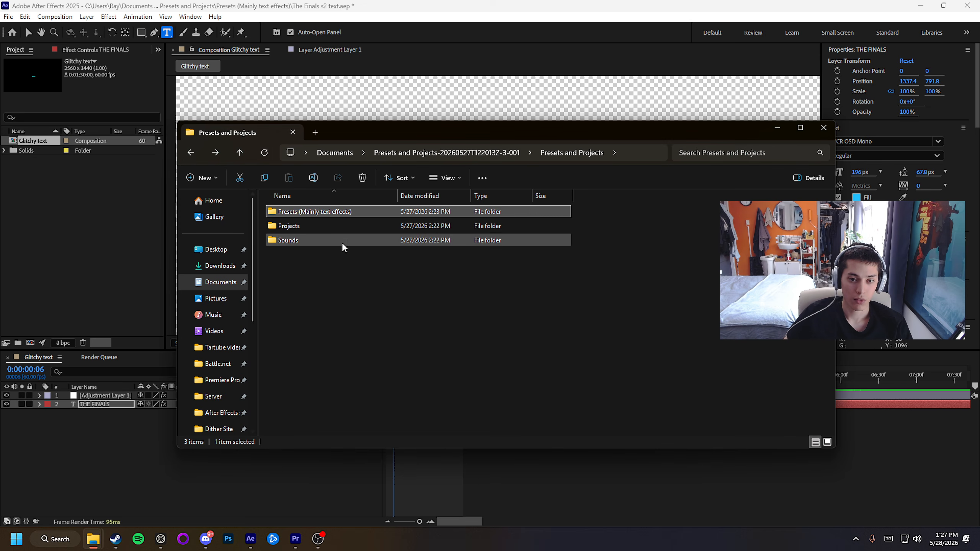
double_click(337, 229)
double_click(339, 212)
double_click(322, 229)
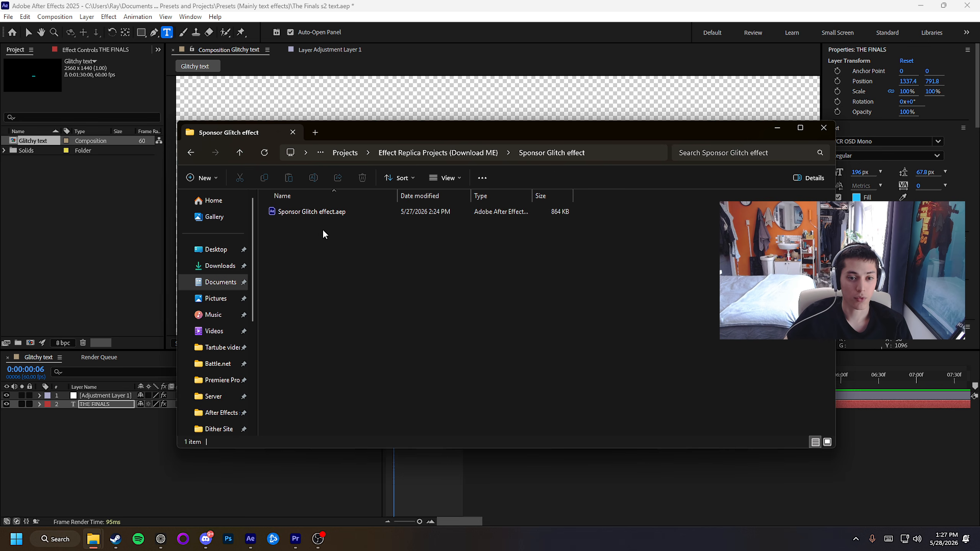
double_click(301, 214)
click(519, 297)
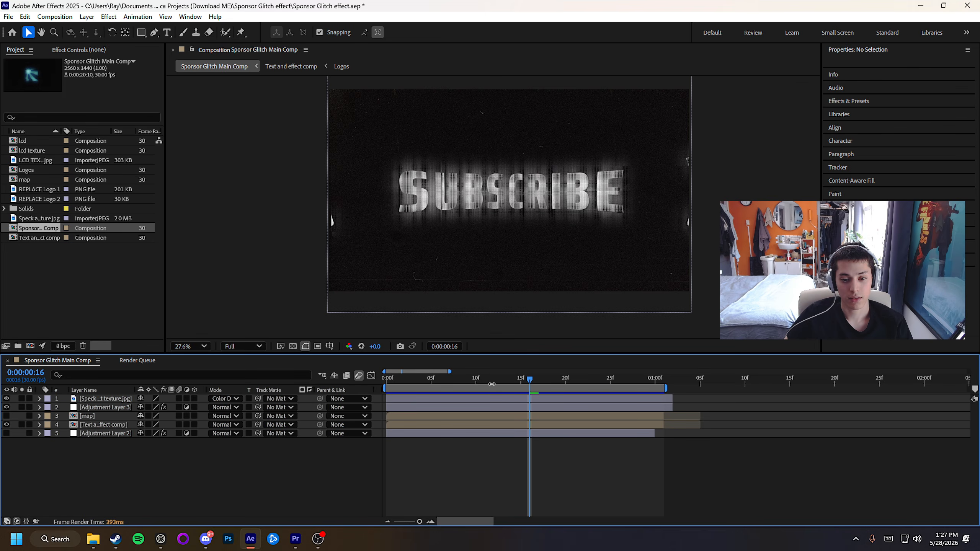
Scrub the Sponsor Glitch Main Comp back to its first frame and look over the project's compositions and footage items.
drag(430, 379, 385, 378)
click(47, 282)
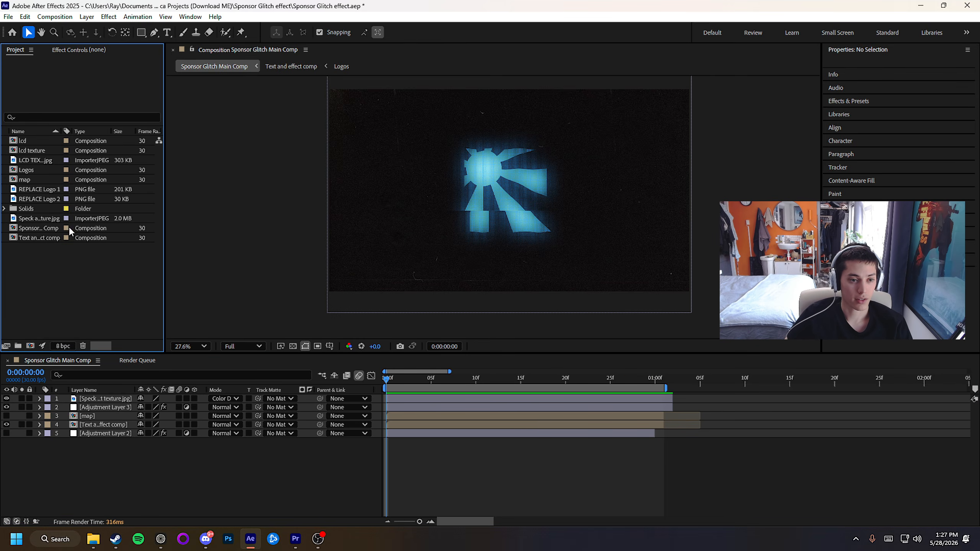
drag(34, 289, 55, 141)
click(84, 287)
click(31, 208)
click(52, 288)
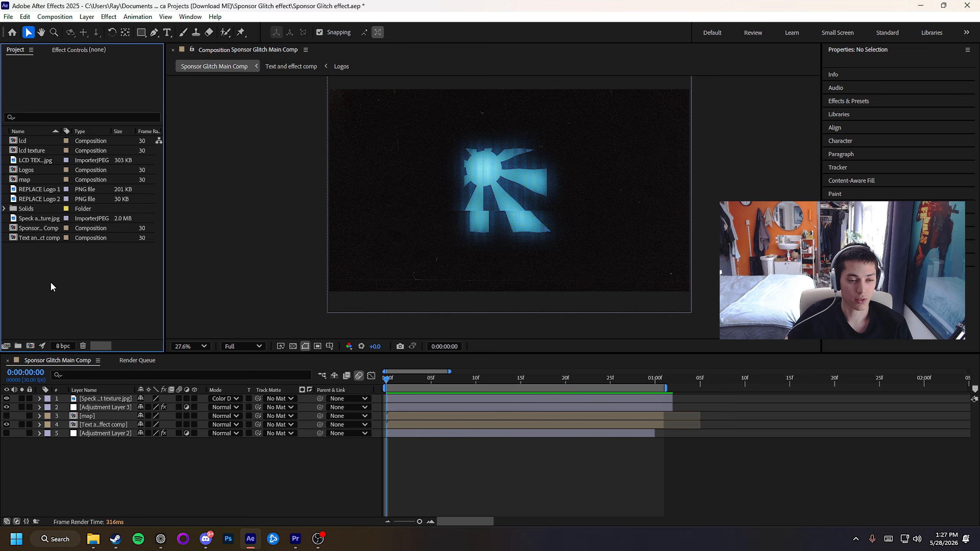
Show the Replace Footage options for the REPLACE Logo 1 image, leaving the footage as it is.
right_click(32, 190)
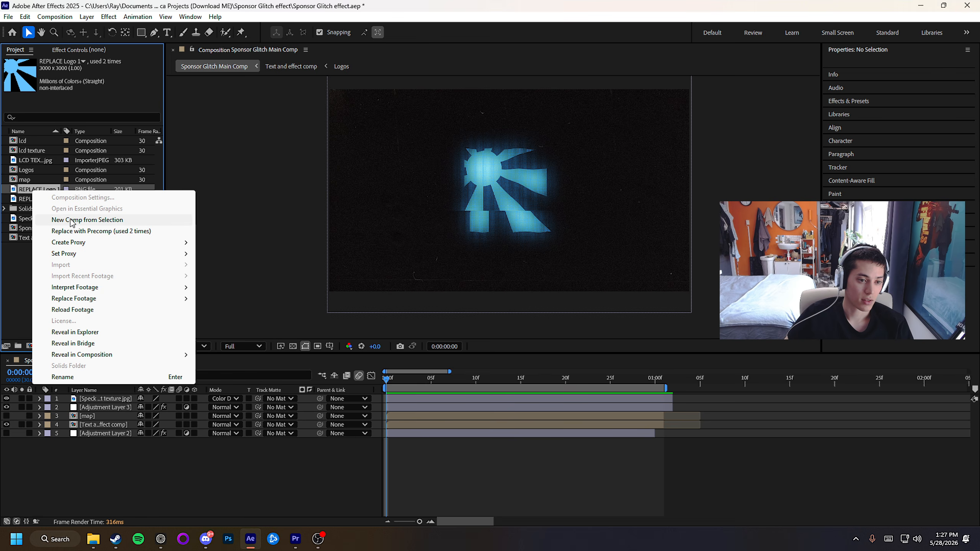
mouse_move(85, 301)
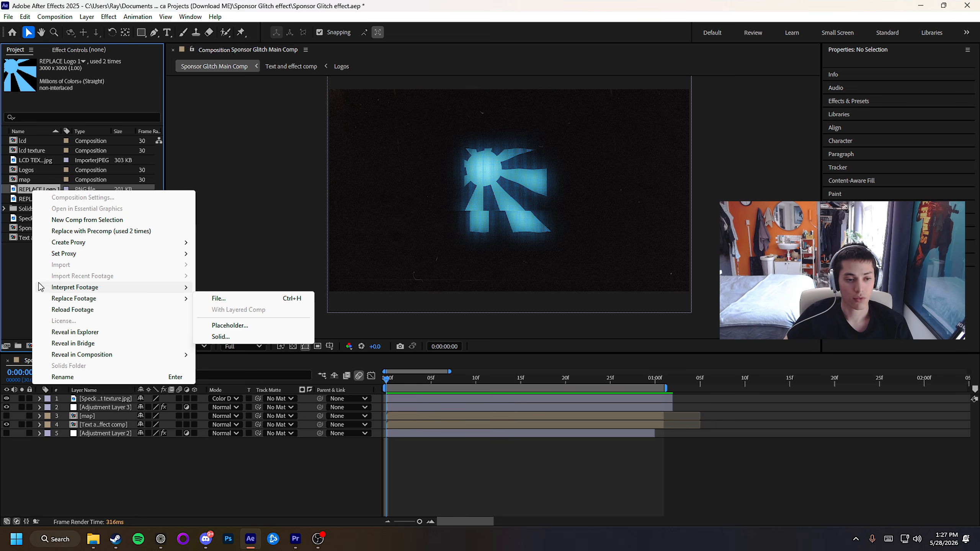
click(359, 316)
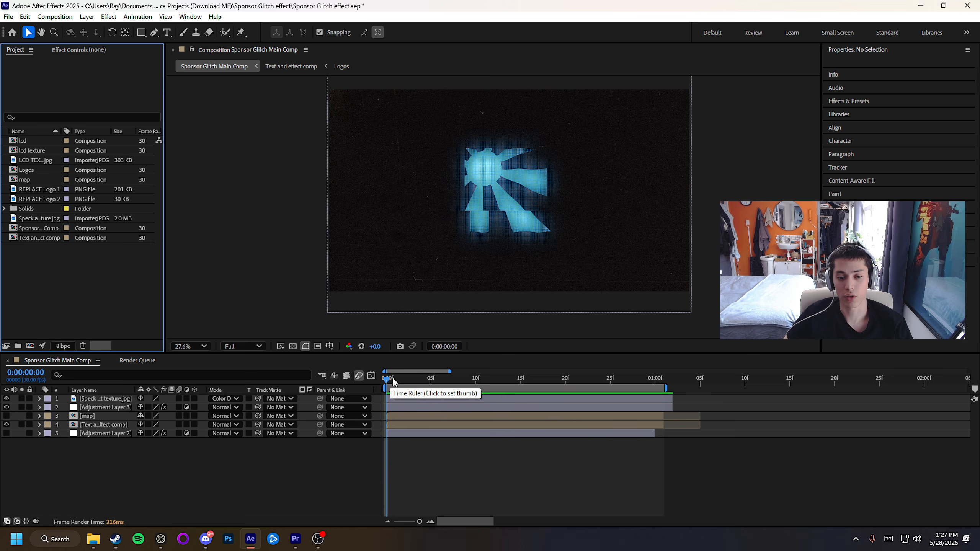
Scrub the Sponsor Glitch Main Comp to the SUBSCRIBE section and show the Replace Footage options for REPLACE Logo 2, leaving the footage as it is.
drag(387, 380, 548, 381)
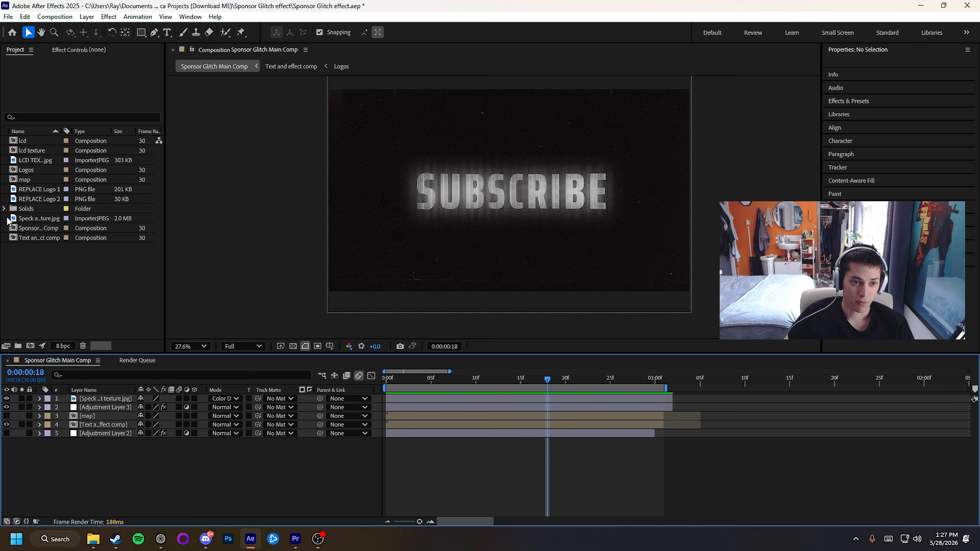
right_click(41, 199)
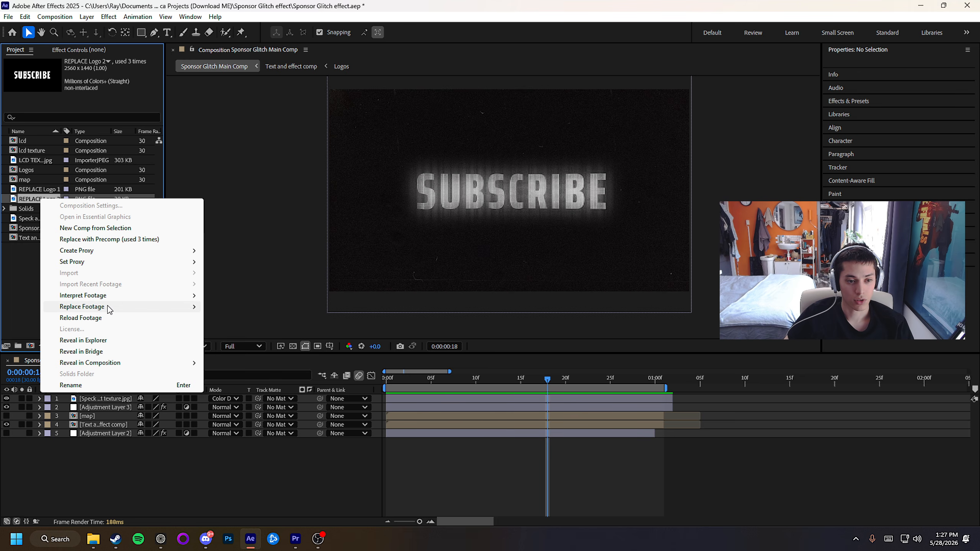
click(21, 263)
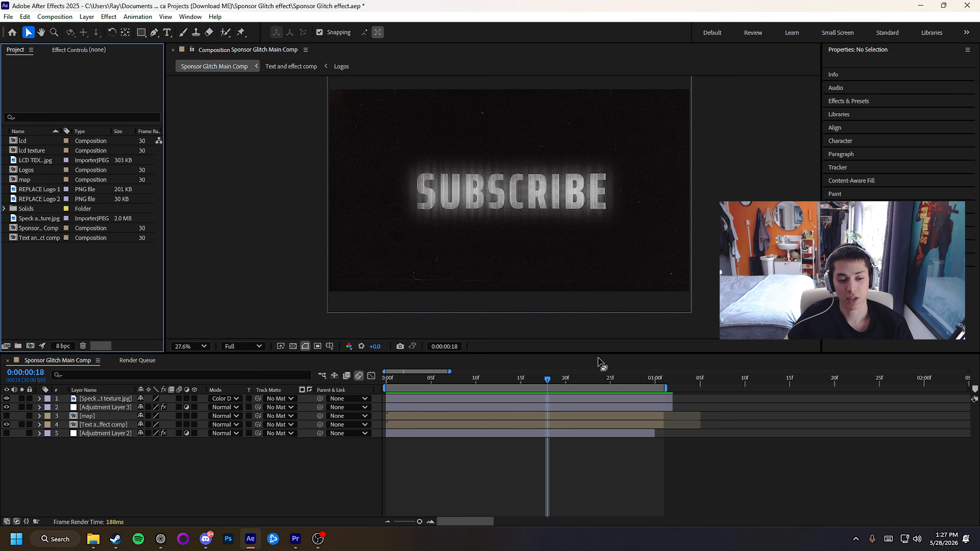
Scrub back and forth through the opening frames of the Sponsor Glitch Main Comp to preview the blue logo's glitch.
click(414, 472)
click(393, 378)
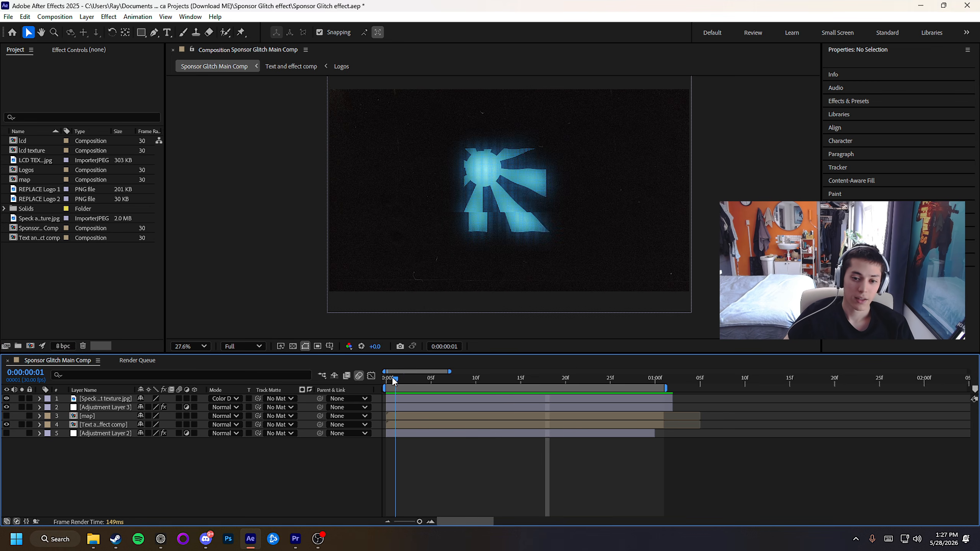
drag(397, 382, 430, 382)
click(122, 298)
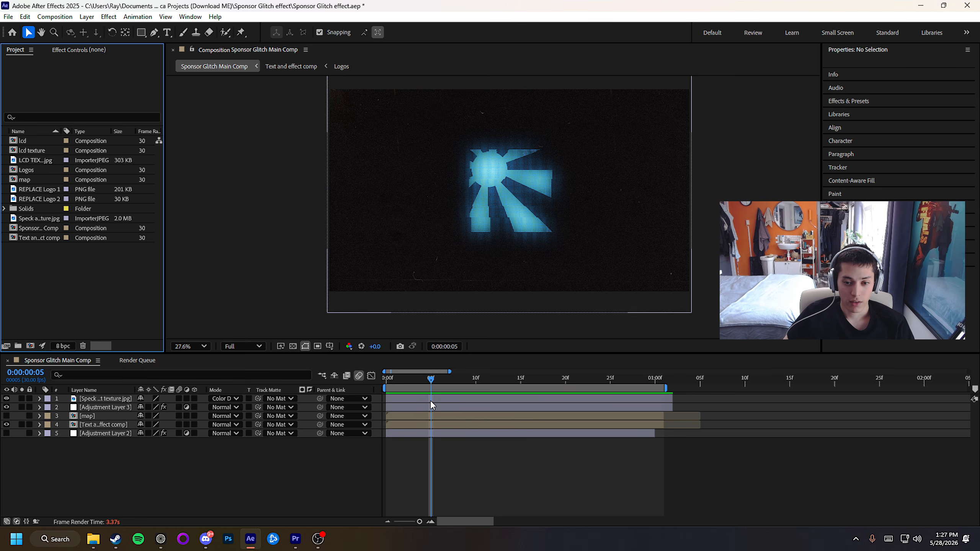
drag(432, 378, 408, 379)
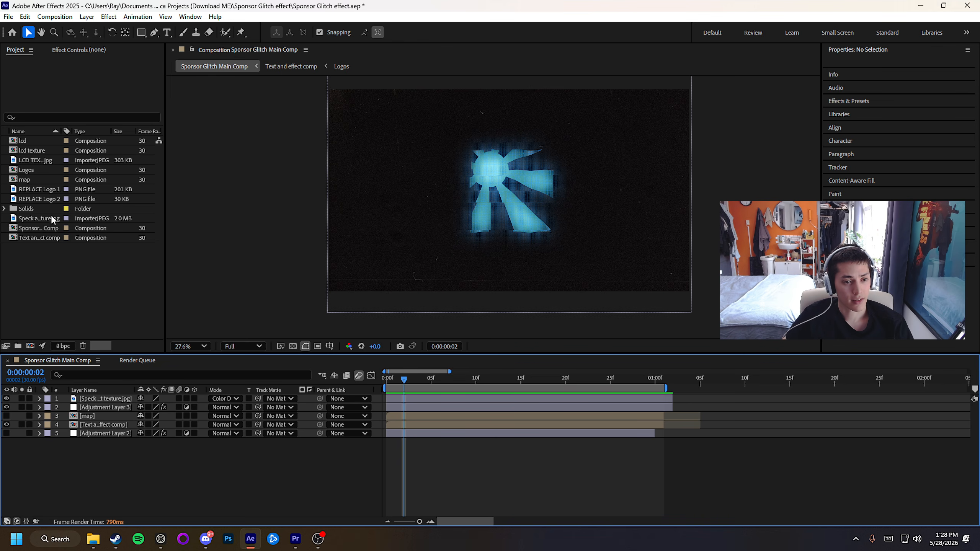
click(40, 268)
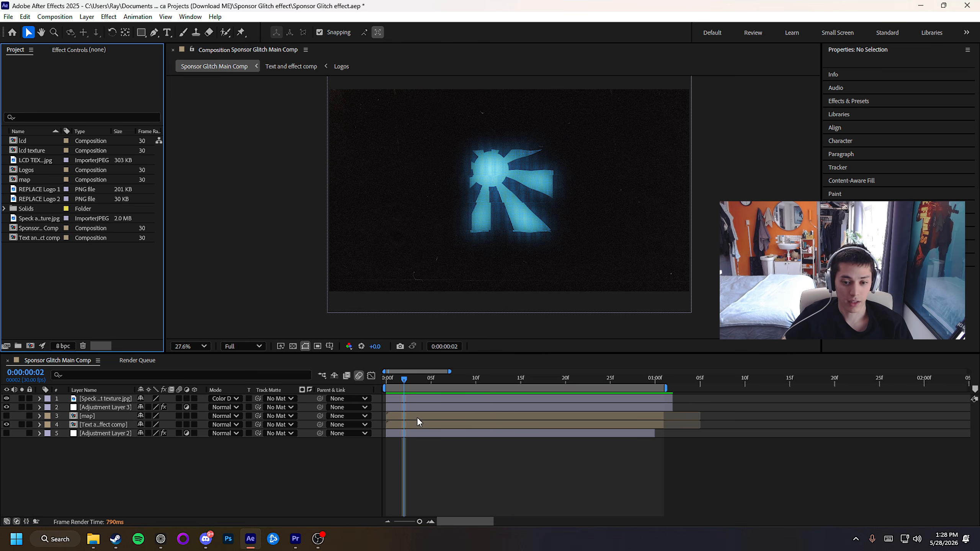
drag(424, 377, 449, 378)
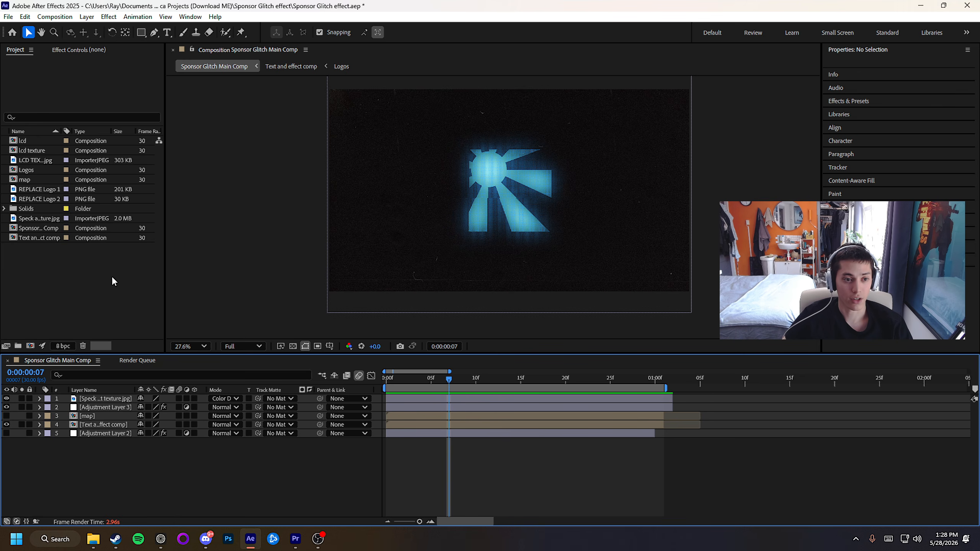
Show the Replace Footage from file option for the Speck and Dust texture.jpg item, leaving its footage as it is.
click(26, 254)
click(41, 220)
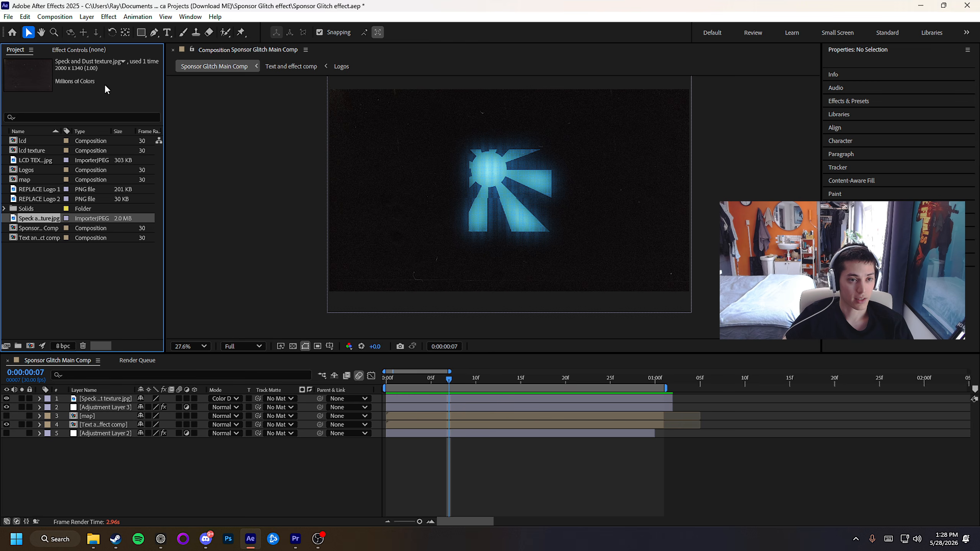
right_click(49, 221)
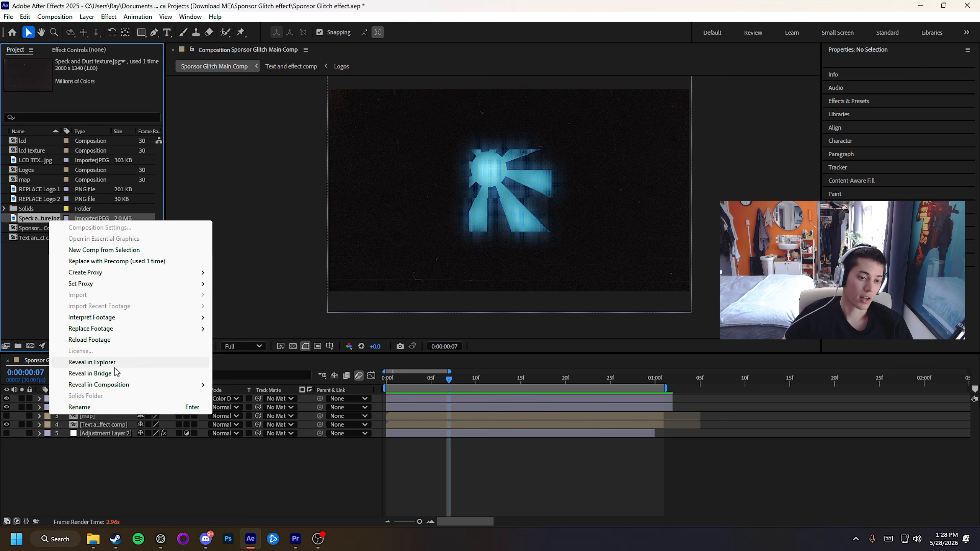
mouse_move(120, 331)
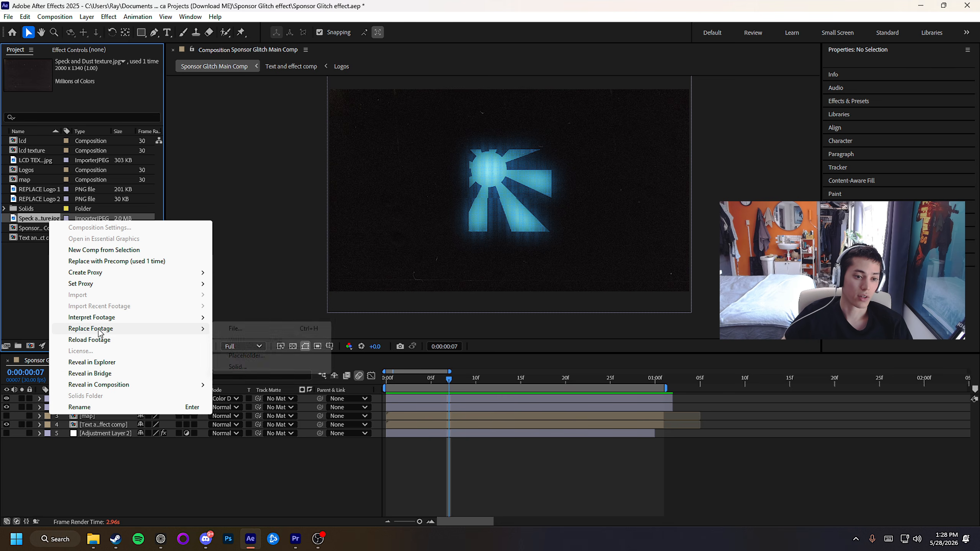
click(239, 329)
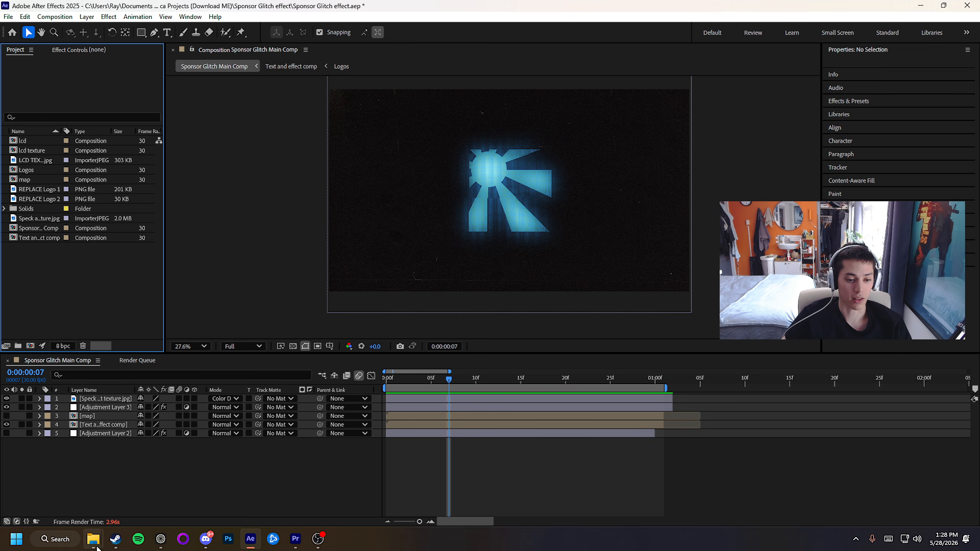
Switch to File Explorer and look over the shared assets in the PROJECT FILES (used for all projects) [DONT TOUCH] folder.
mouse_move(93, 539)
click(158, 479)
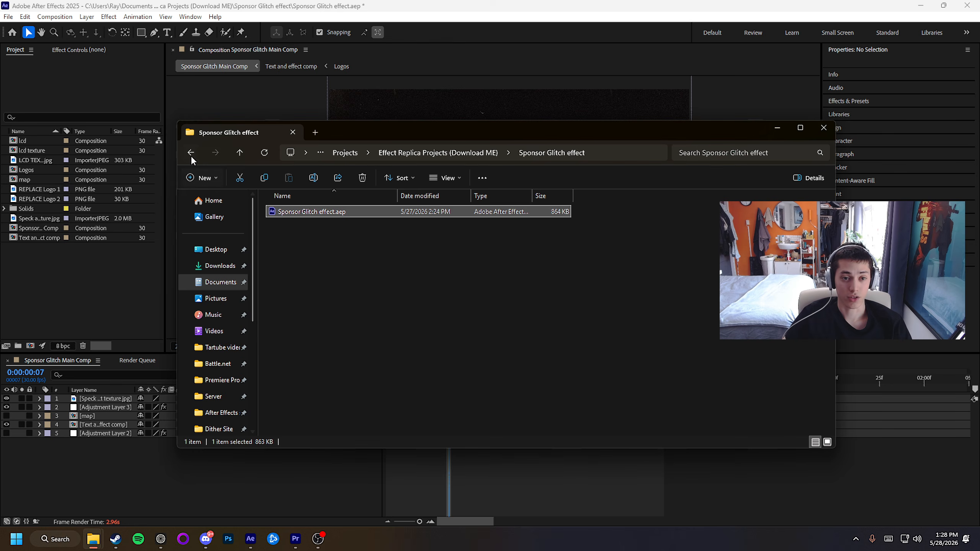
key(alt+Left)
double_click(329, 212)
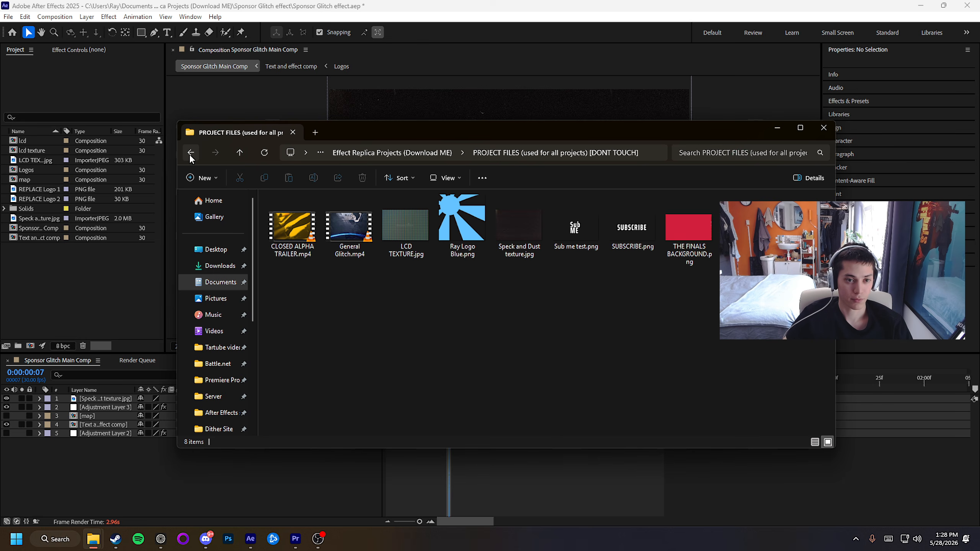
Open THE FINALS END SCREEN TEXT.aep from The Finals Endscreen text folder, discarding the changes to the Sponsor Glitch effect project.
key(alt+Left)
double_click(311, 238)
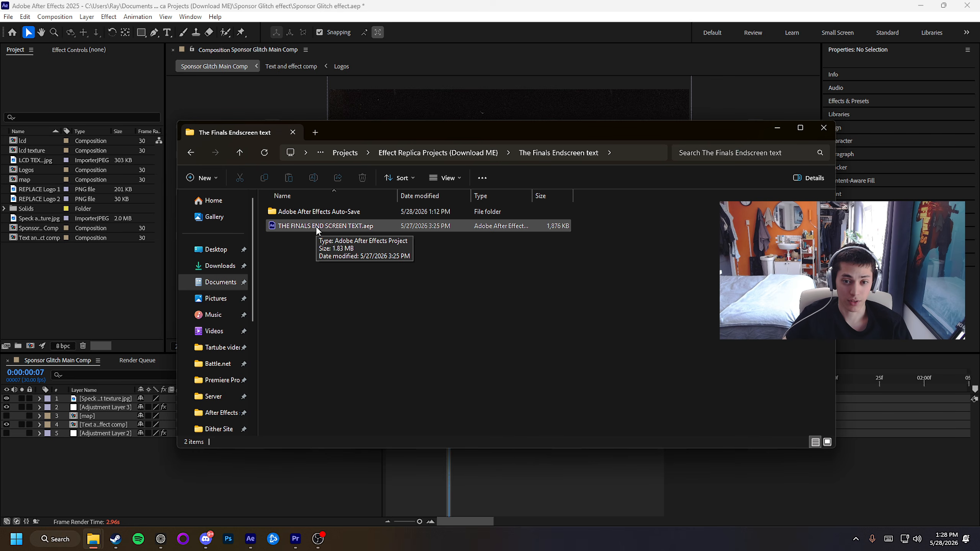
double_click(316, 226)
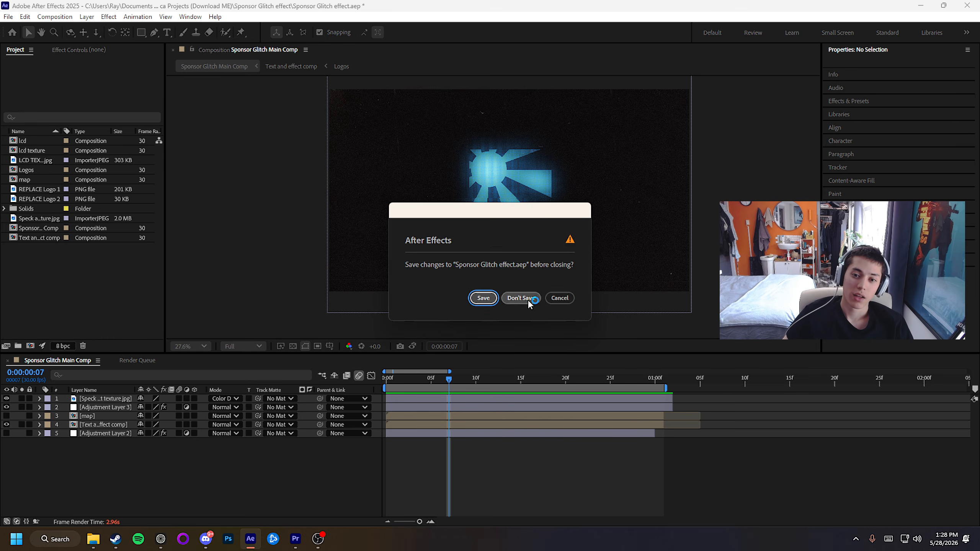
click(523, 301)
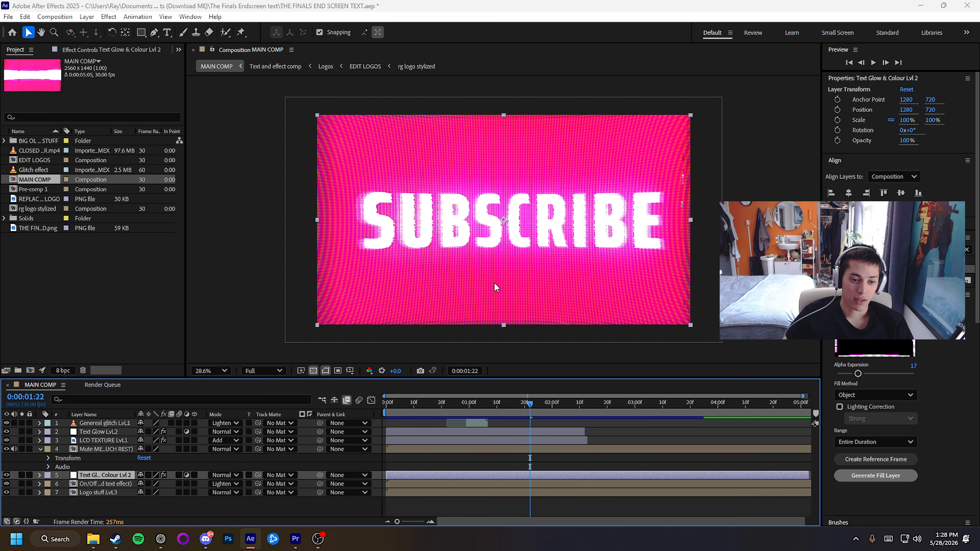
Scrub MAIN COMP back to its opening frames and show the Replace Footage options for REPLAC WITH YOUR LOGO, leaving the footage as it is.
drag(410, 395, 392, 403)
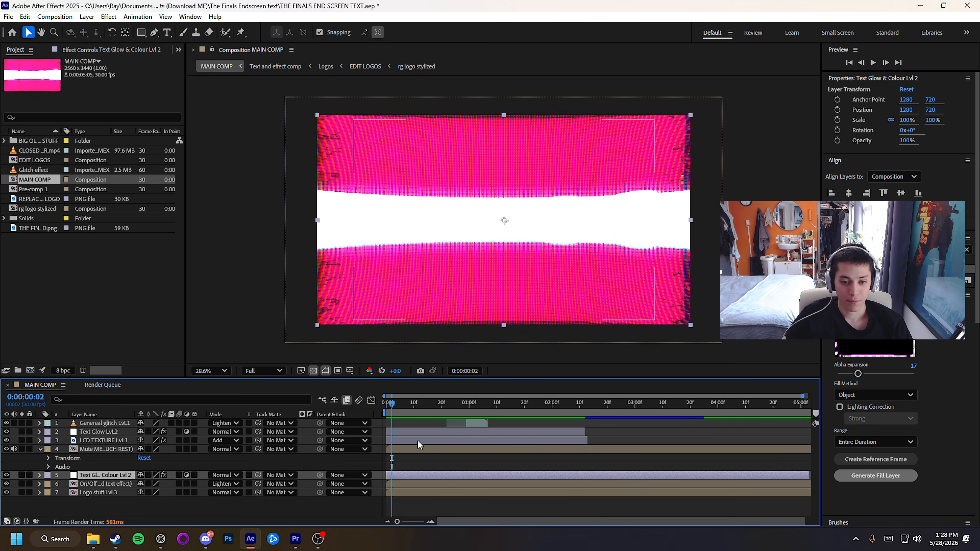
right_click(30, 198)
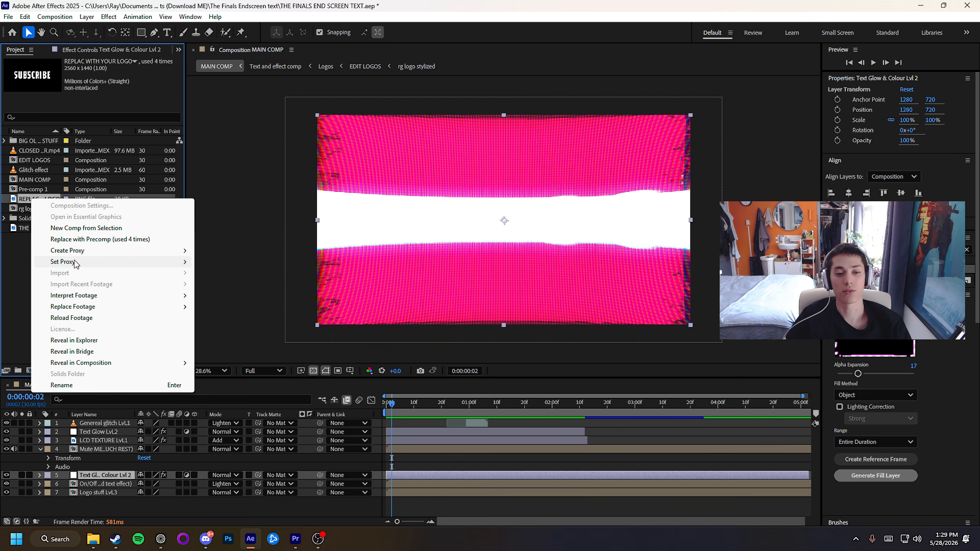
mouse_move(79, 264)
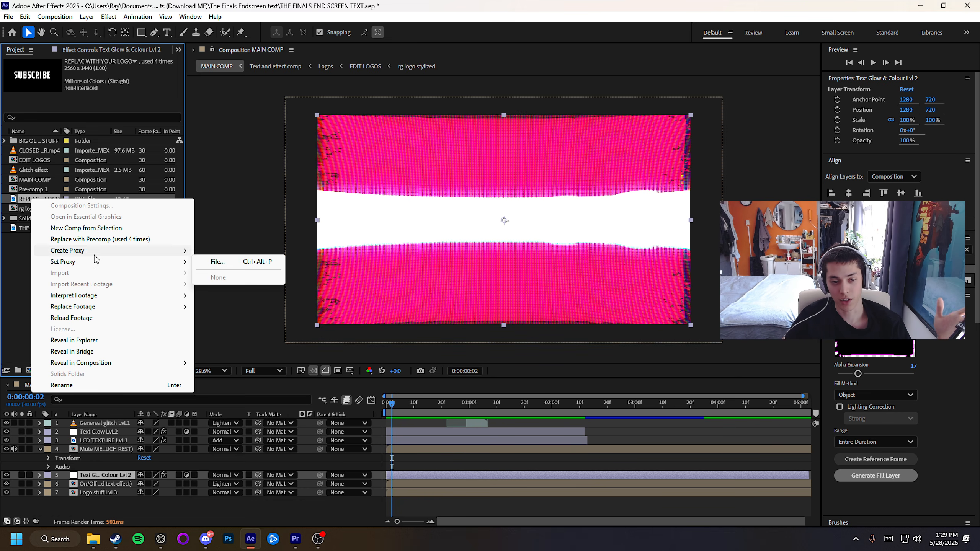
mouse_move(93, 309)
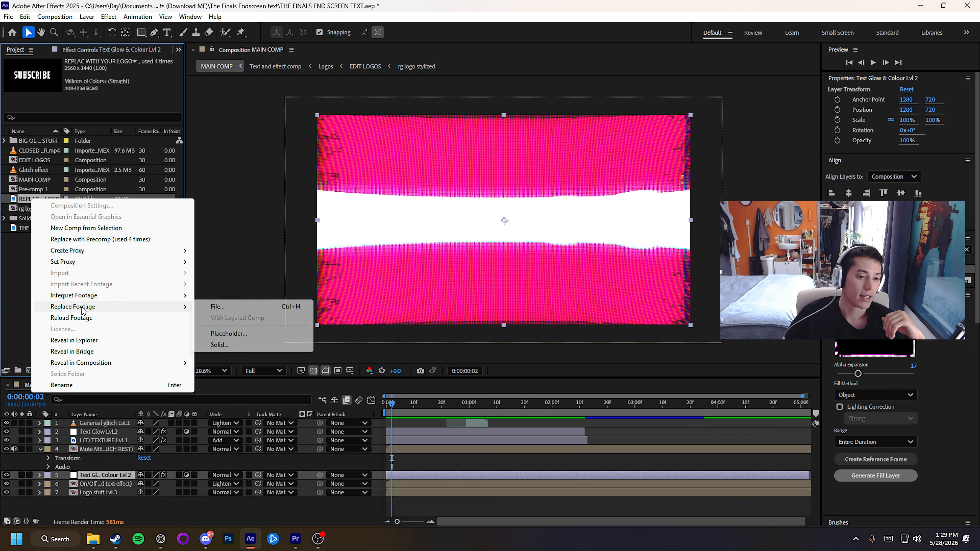
click(23, 278)
click(41, 200)
right_click(41, 199)
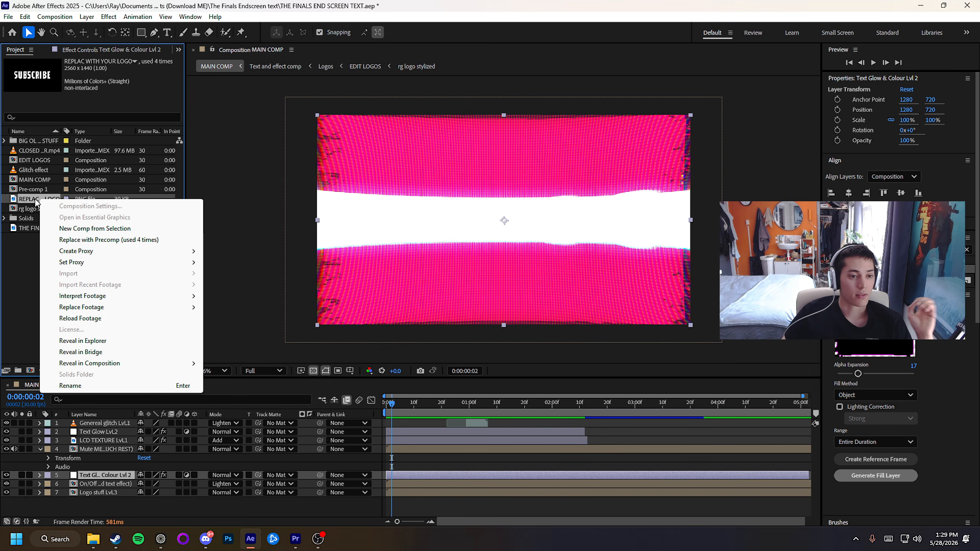
mouse_move(193, 308)
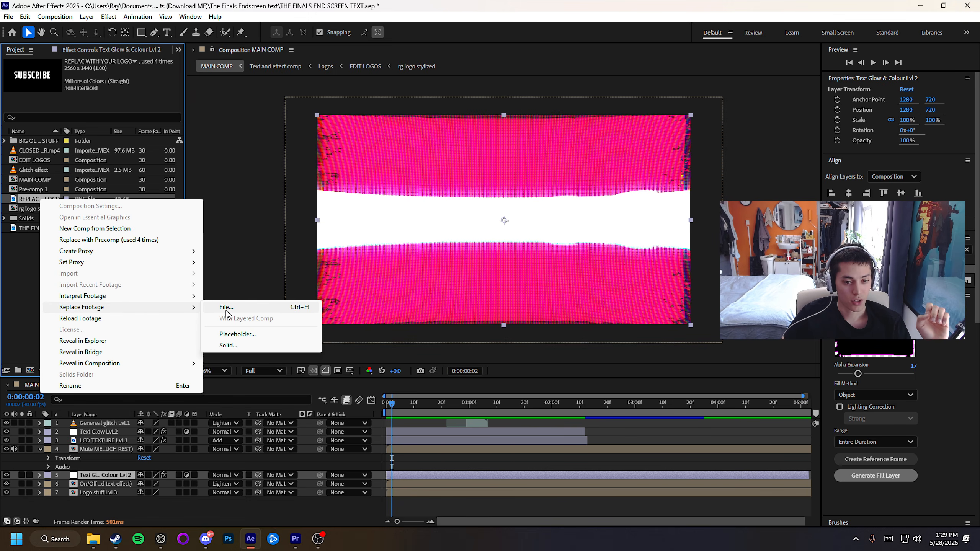
click(21, 282)
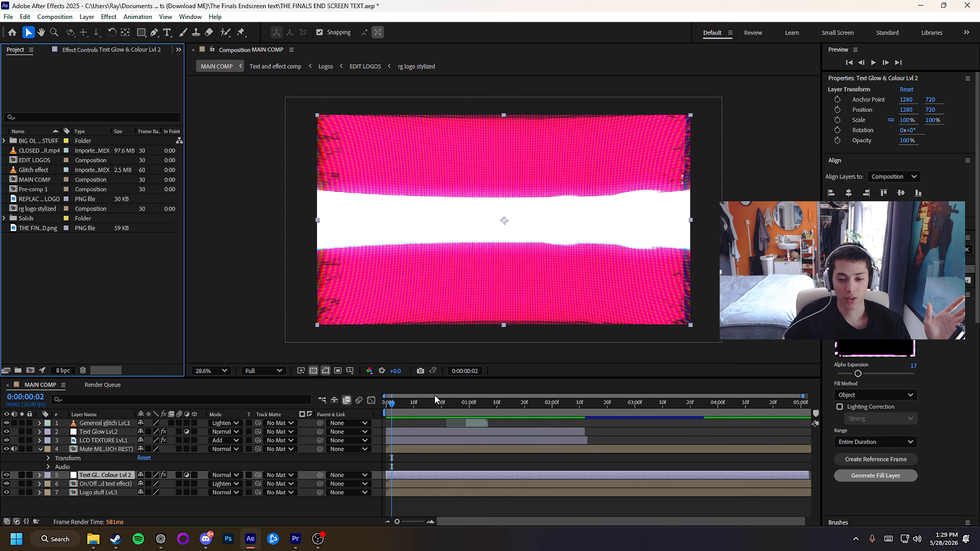
Scrub through MAIN COMP from the pink SUBSCRIBE section to the transparent text section at 0:00:03:11.
drag(435, 399, 502, 409)
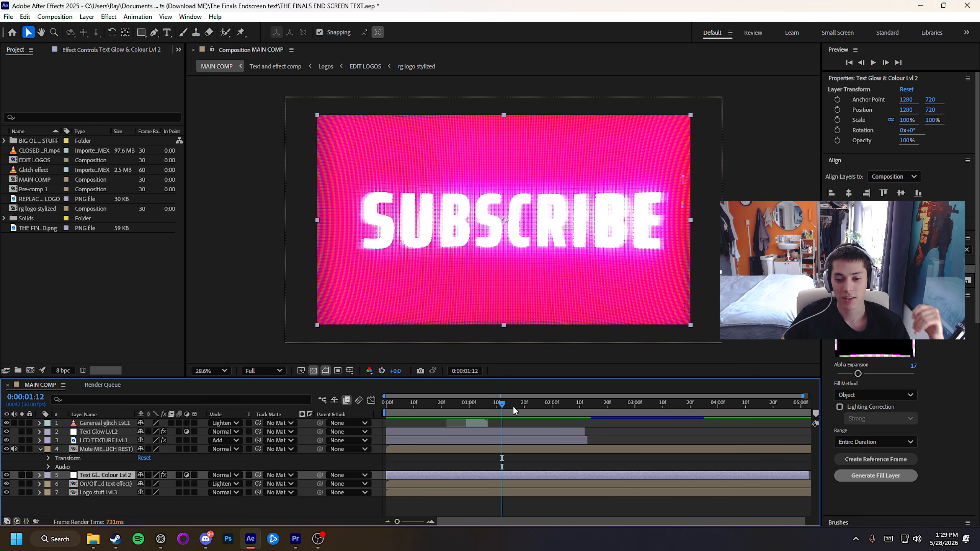
drag(514, 410, 665, 404)
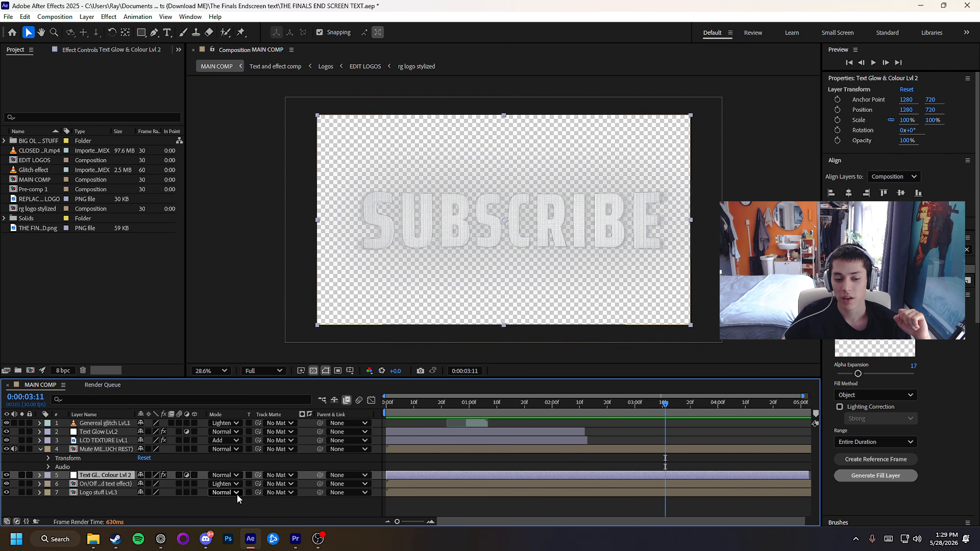
Switch to the browser and play the final seconds of the THE FINALS Effects 2.0 YouTube video, pausing to examine the end-screen text effect.
click(160, 539)
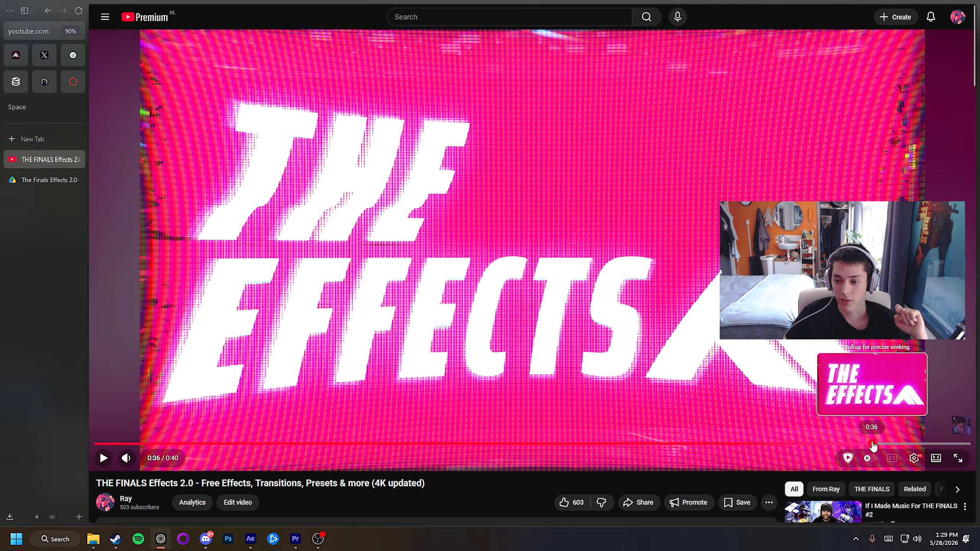
click(883, 445)
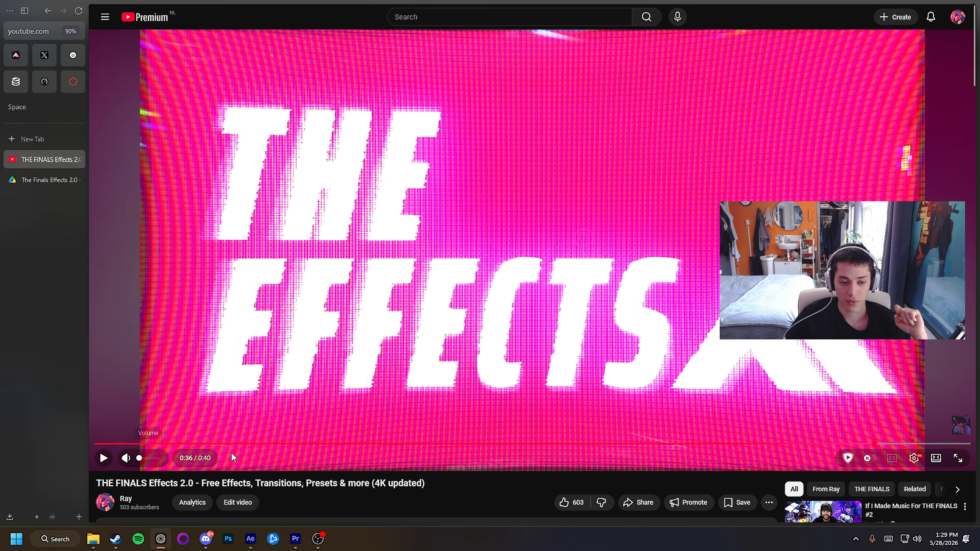
click(401, 306)
click(321, 236)
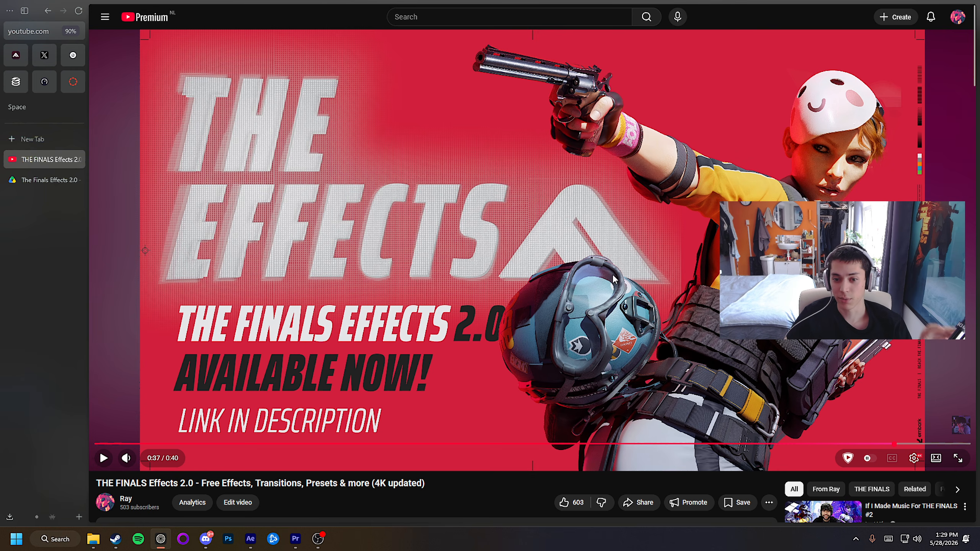
click(363, 252)
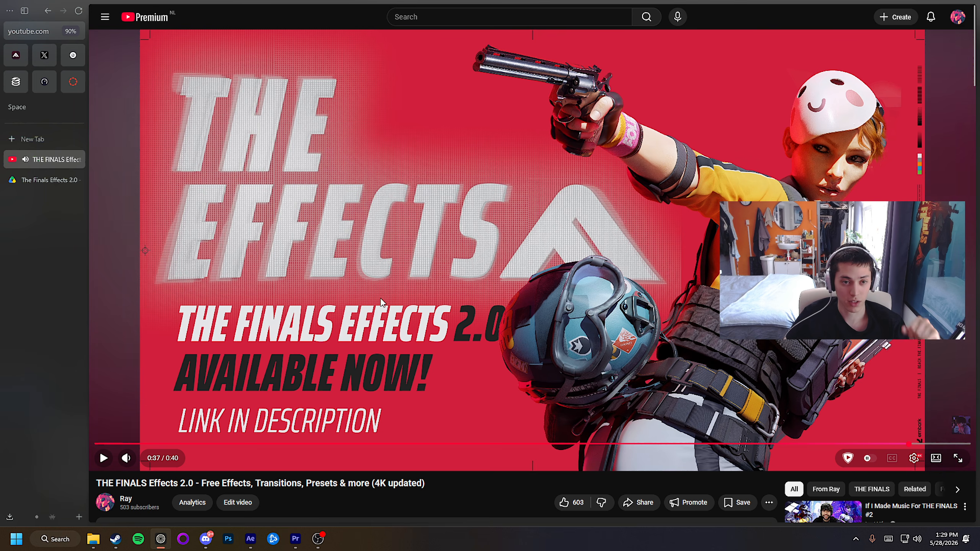
click(397, 295)
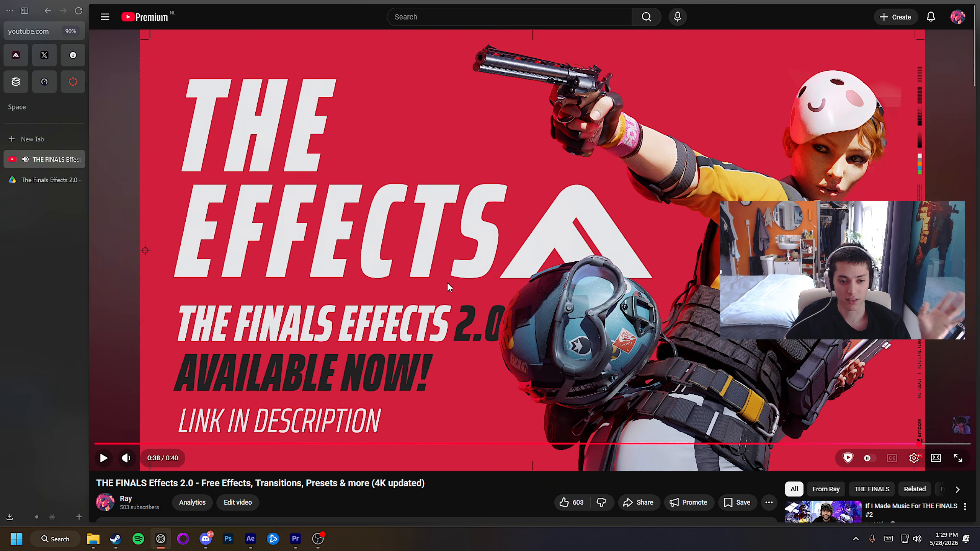
click(375, 329)
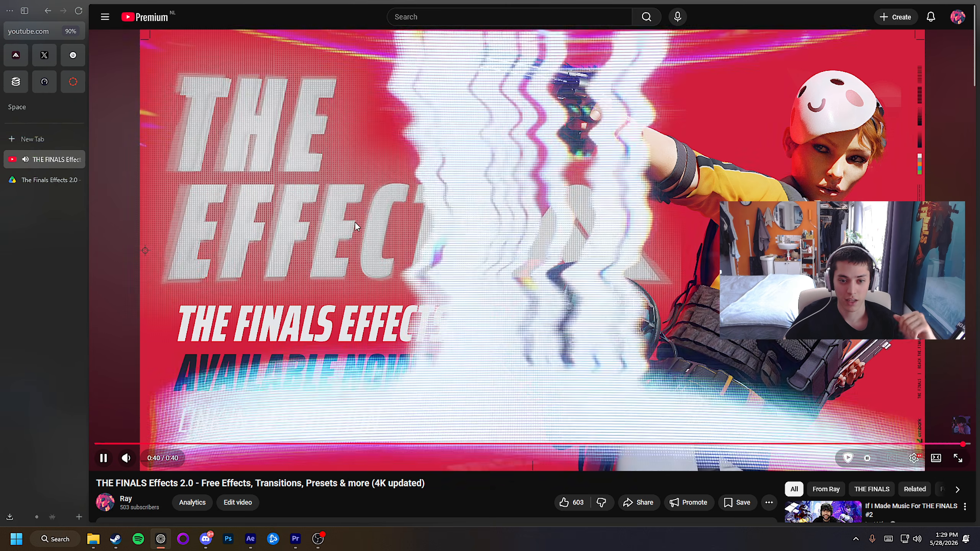
click(340, 236)
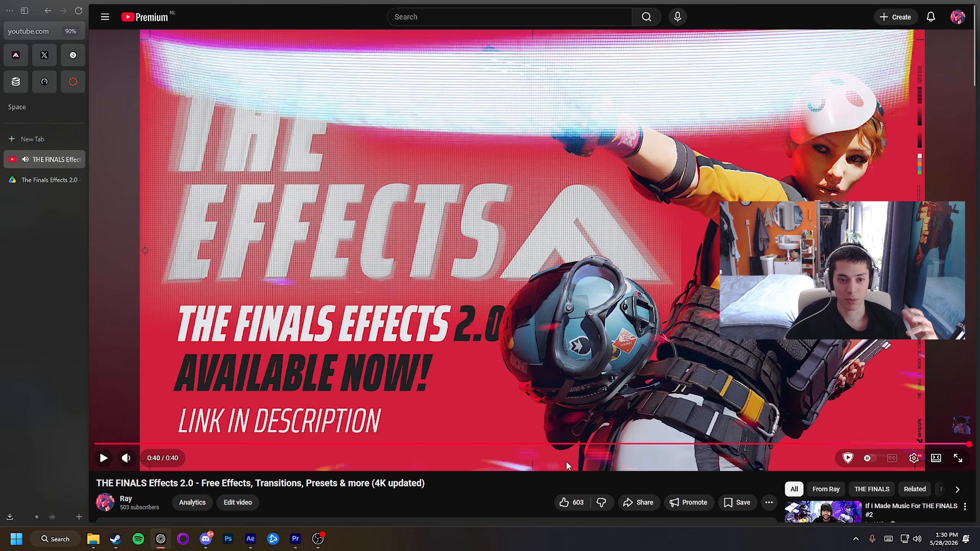
Return to After Effects, collapse the expanded Mute ME layer's properties in MAIN COMP, and scrub to the pink SUBSCRIBE section at 0:00:02:03.
click(253, 545)
click(660, 404)
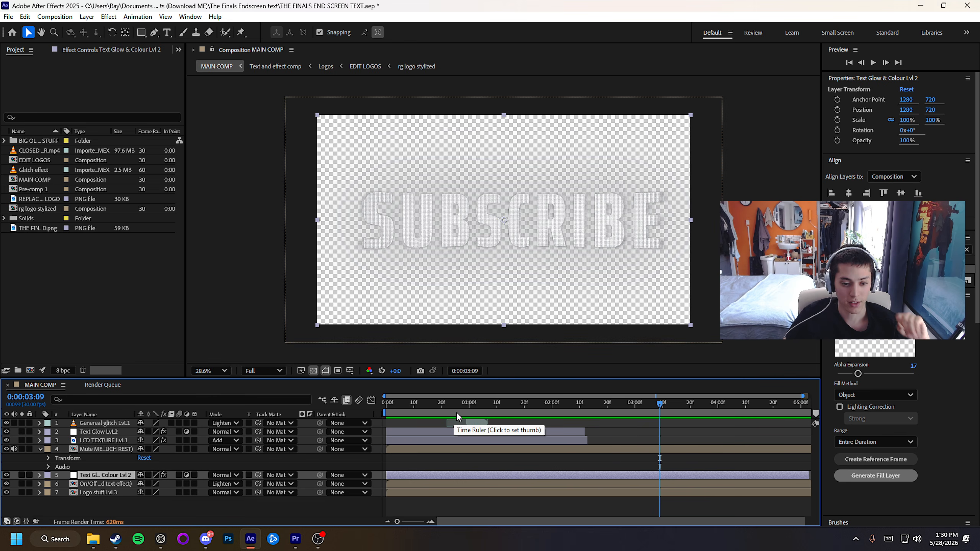
click(41, 450)
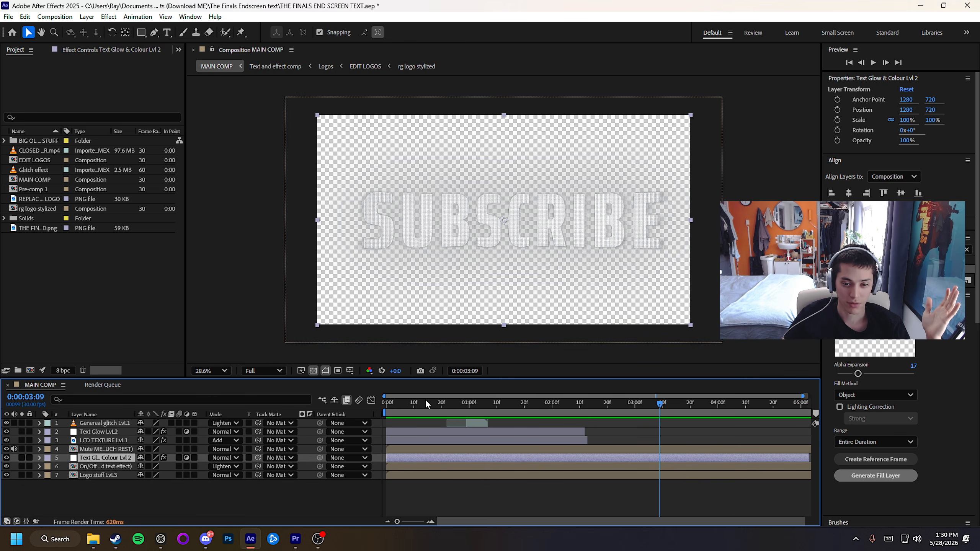
drag(426, 403, 561, 403)
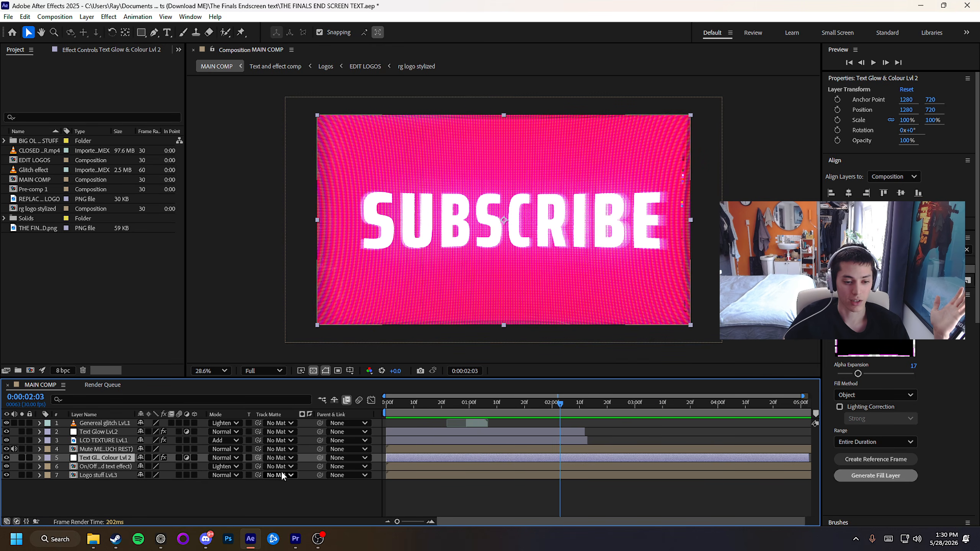